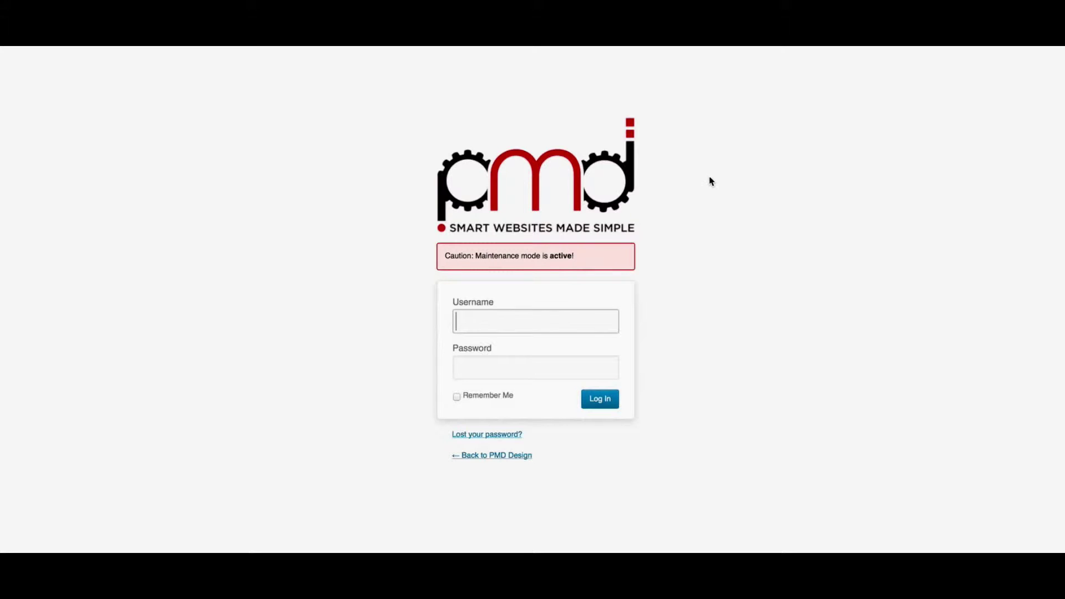
- Log in to the WordPress site with the administrator username and the account password
text(pmd)
key(Tab)
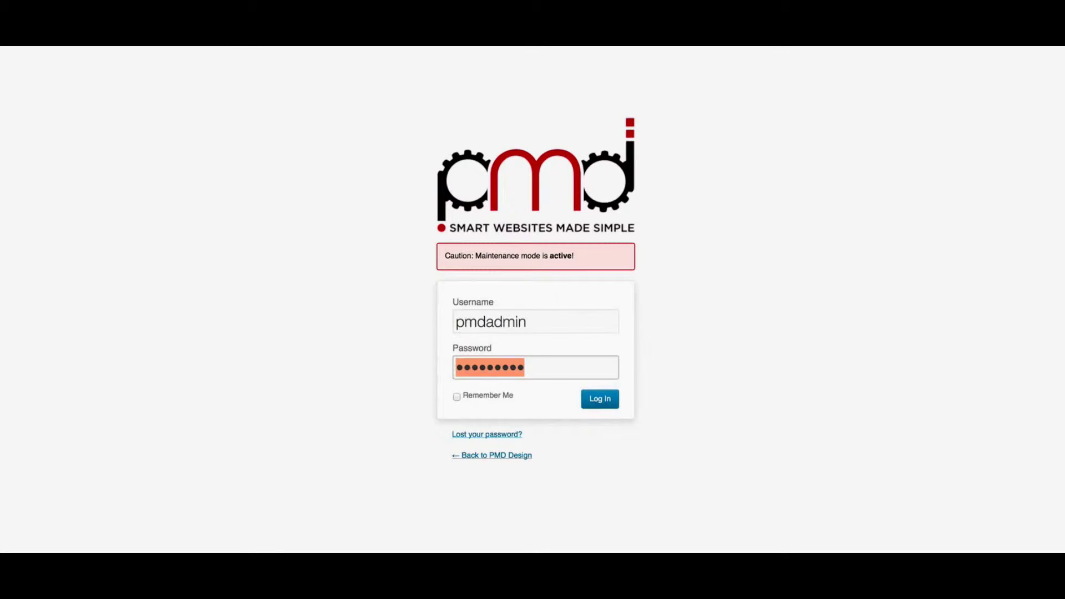
click(604, 403)
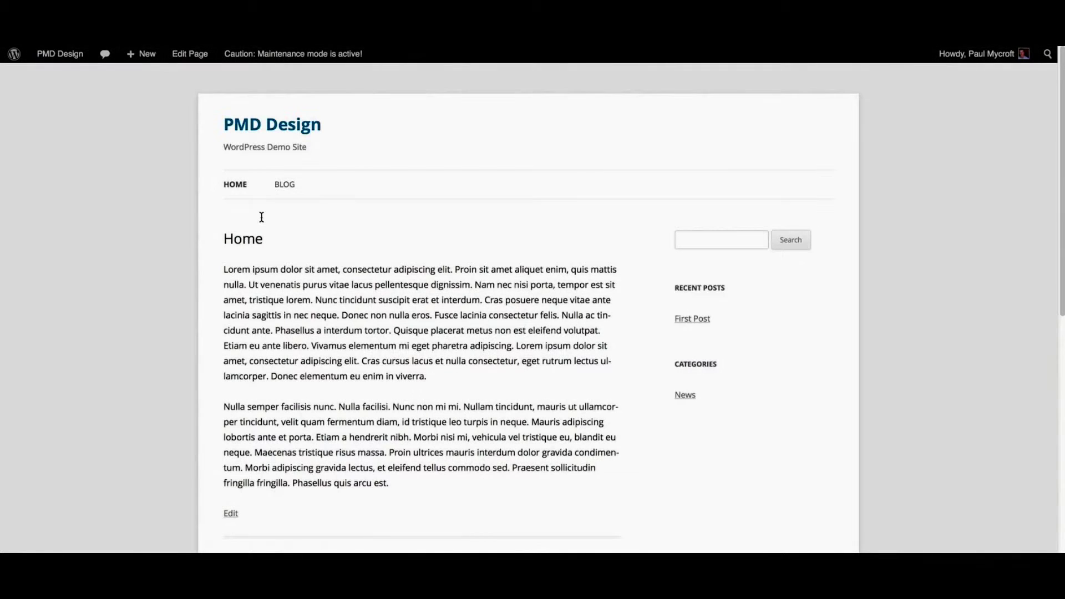
drag(225, 269, 336, 269)
drag(393, 330, 283, 285)
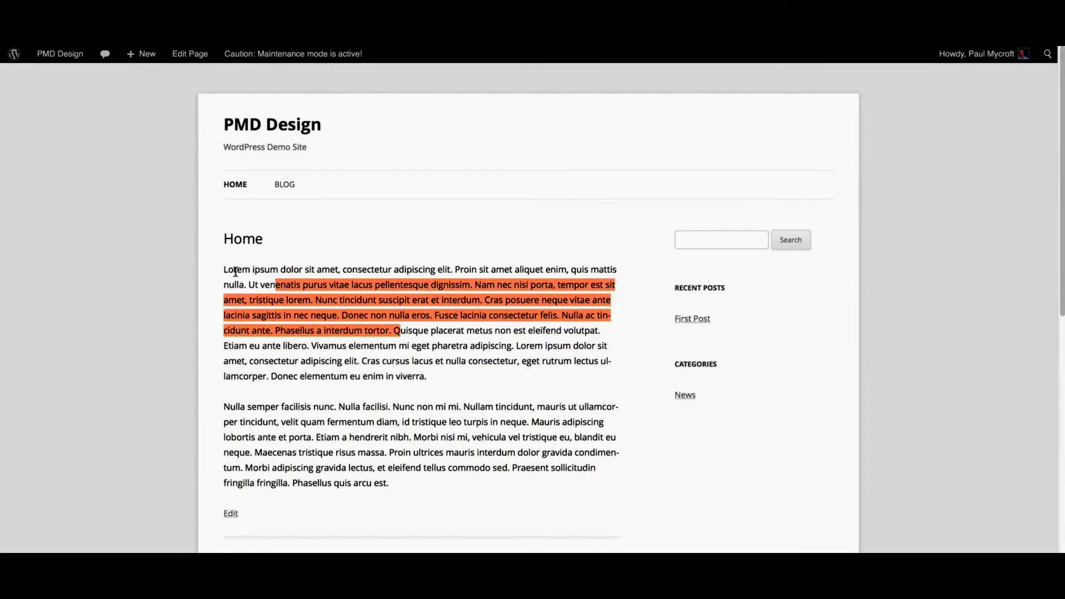
click(225, 270)
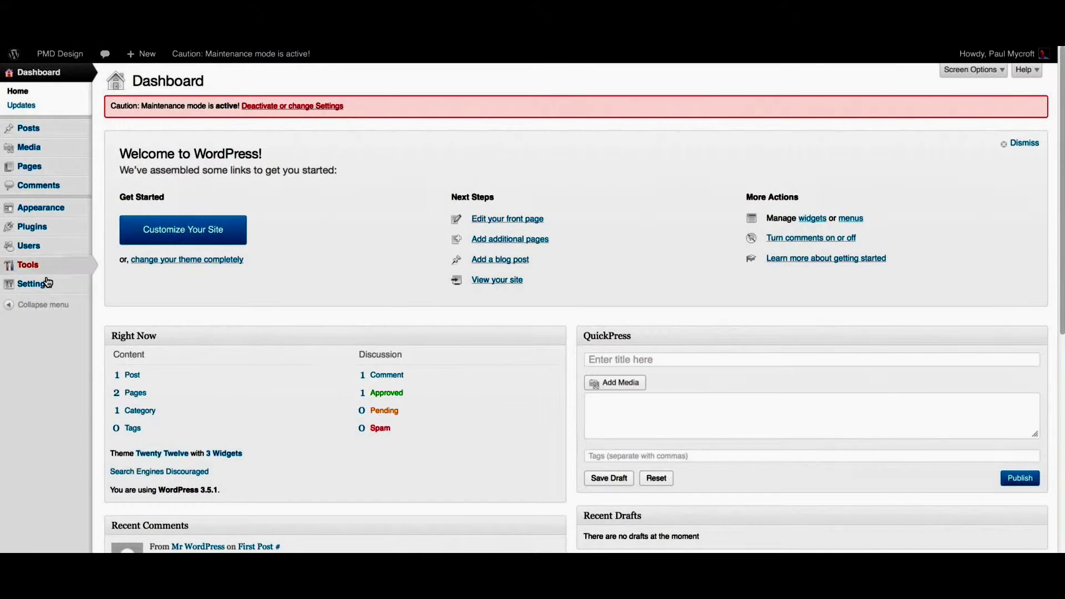
- In the media settings, set the medium image size to a maximum of 500 by 500 pixels and save the changes
mouse_move(50, 284)
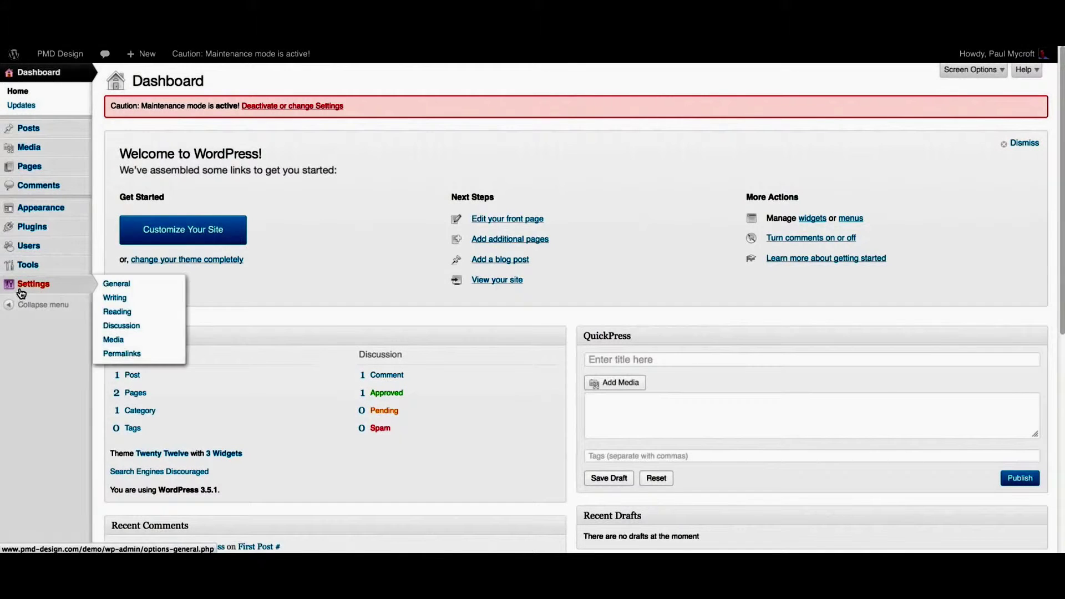
click(128, 340)
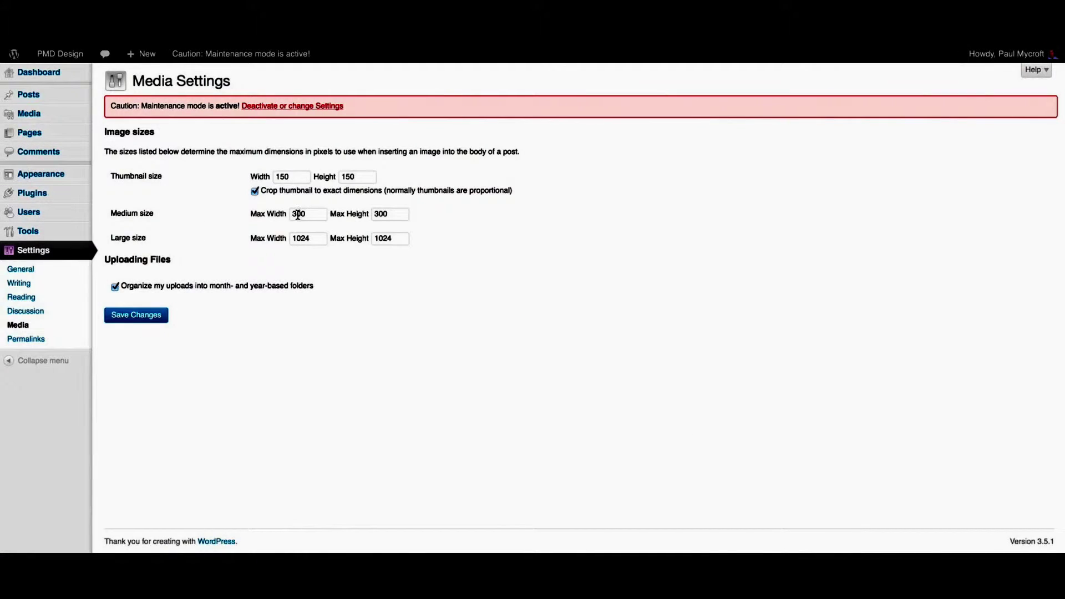
click(298, 215)
key(Delete)
text(5)
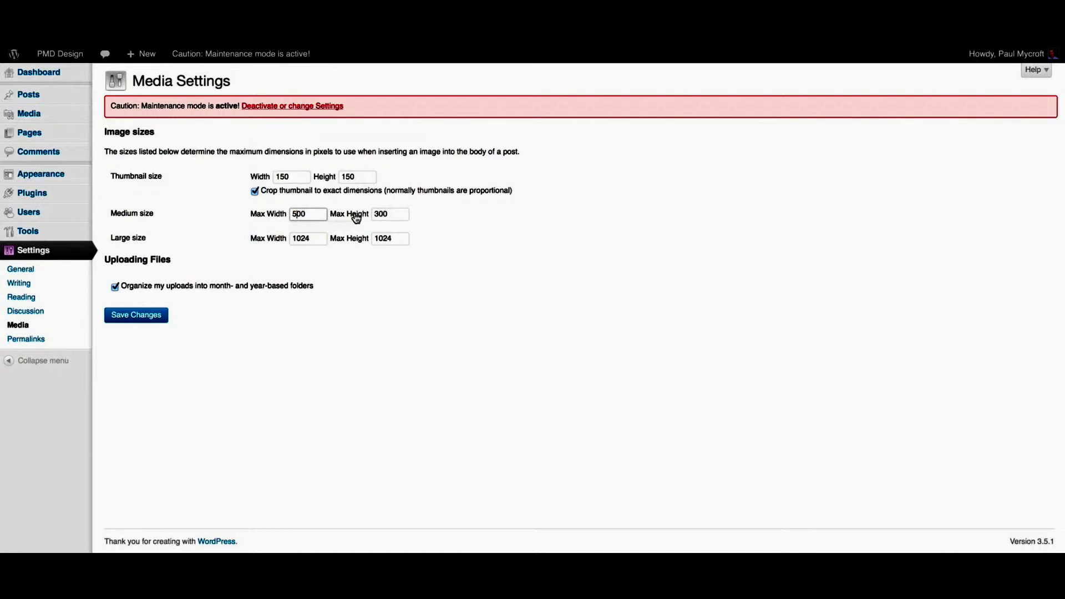
click(377, 214)
key(Delete)
text(5)
click(378, 275)
click(136, 316)
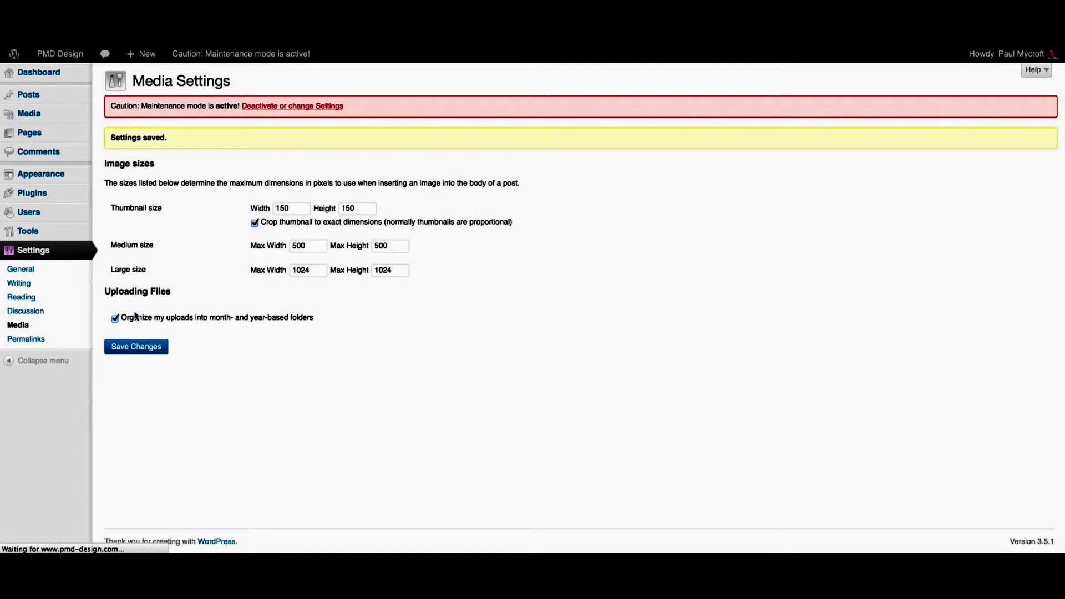
- Open the Home page for editing and place the text cursor before its first paragraph
mouse_move(89, 135)
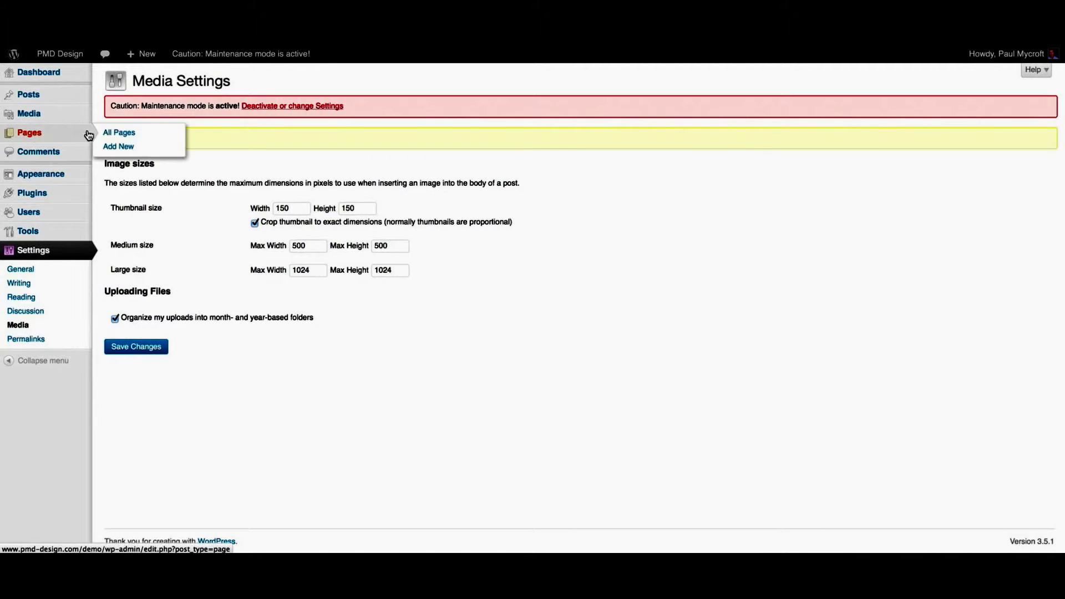
click(123, 134)
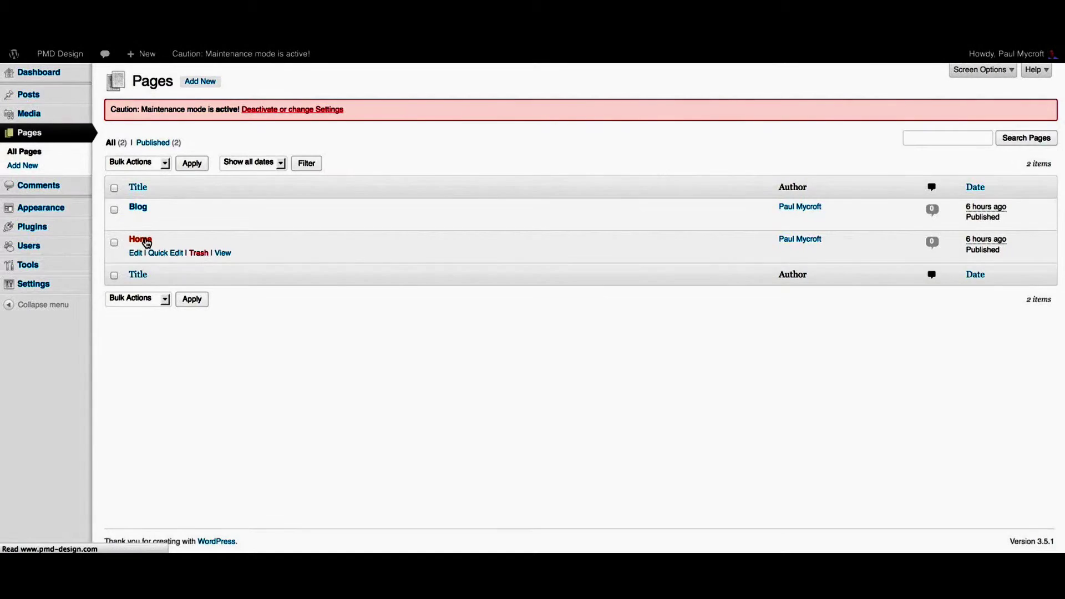
click(147, 242)
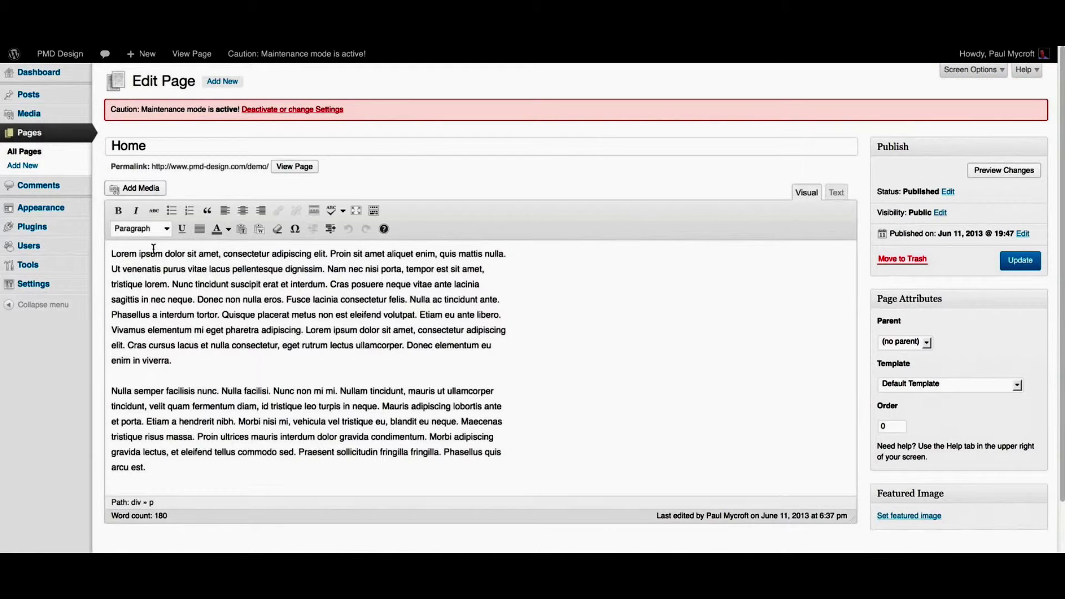
drag(111, 254, 266, 358)
click(153, 260)
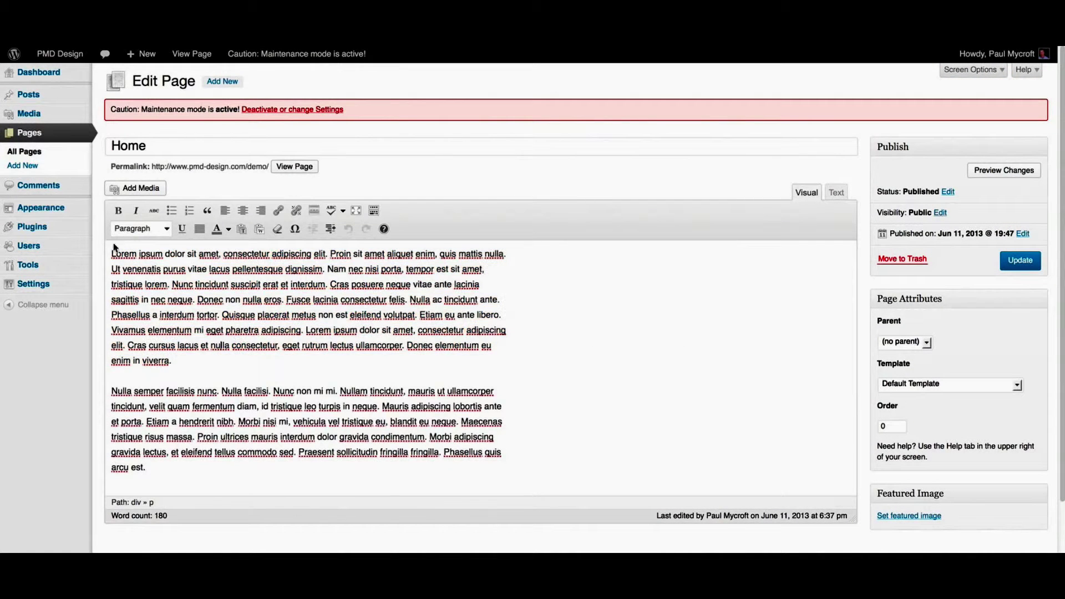
click(113, 251)
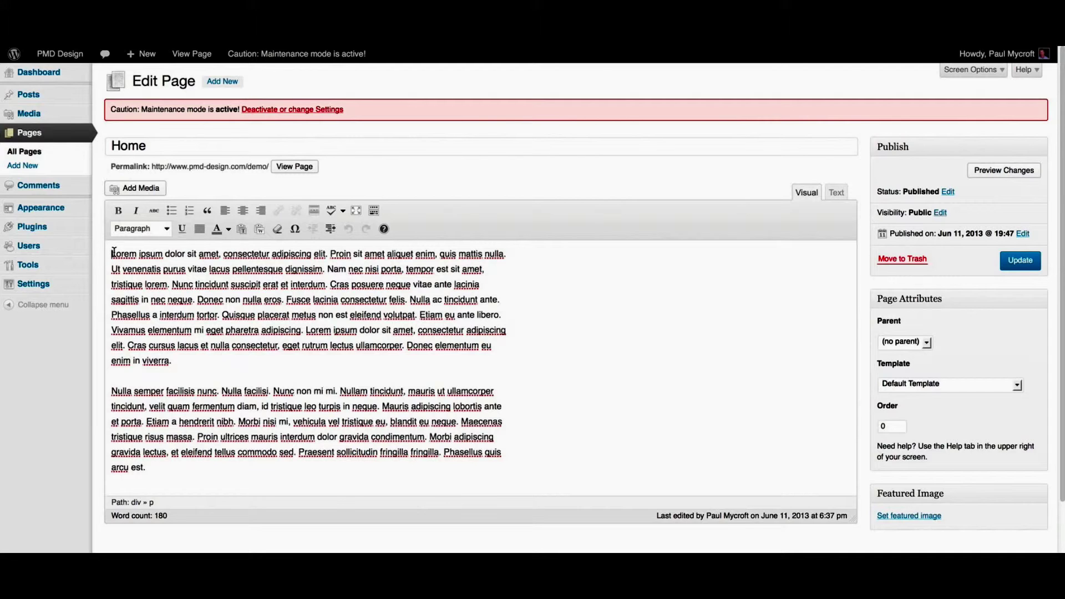
- Hide the editor's second row of formatting tools, show it again, and return the cursor to the start of the text
click(373, 210)
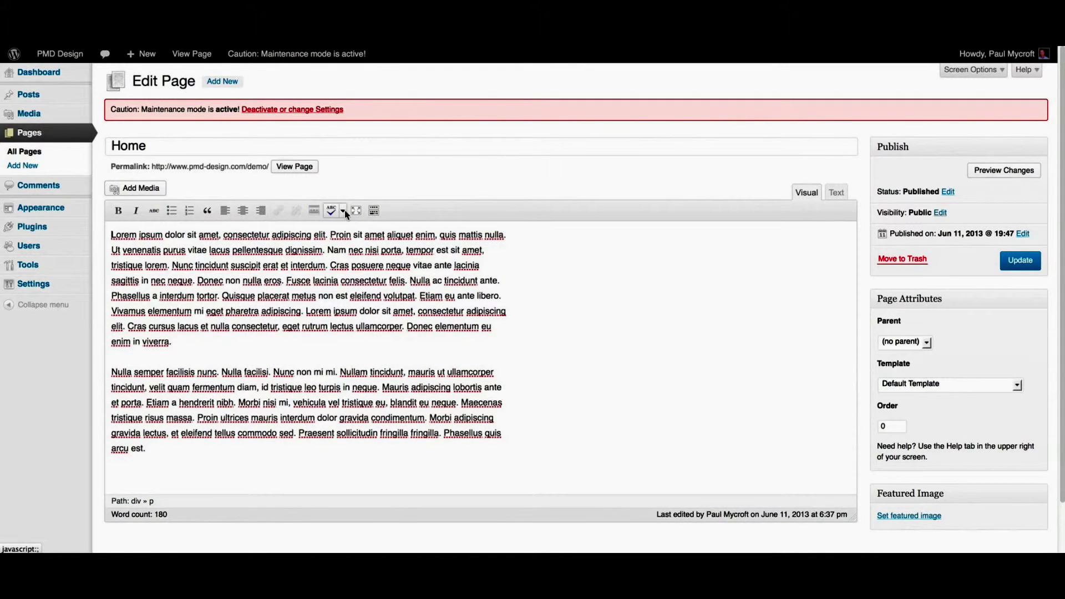
click(373, 211)
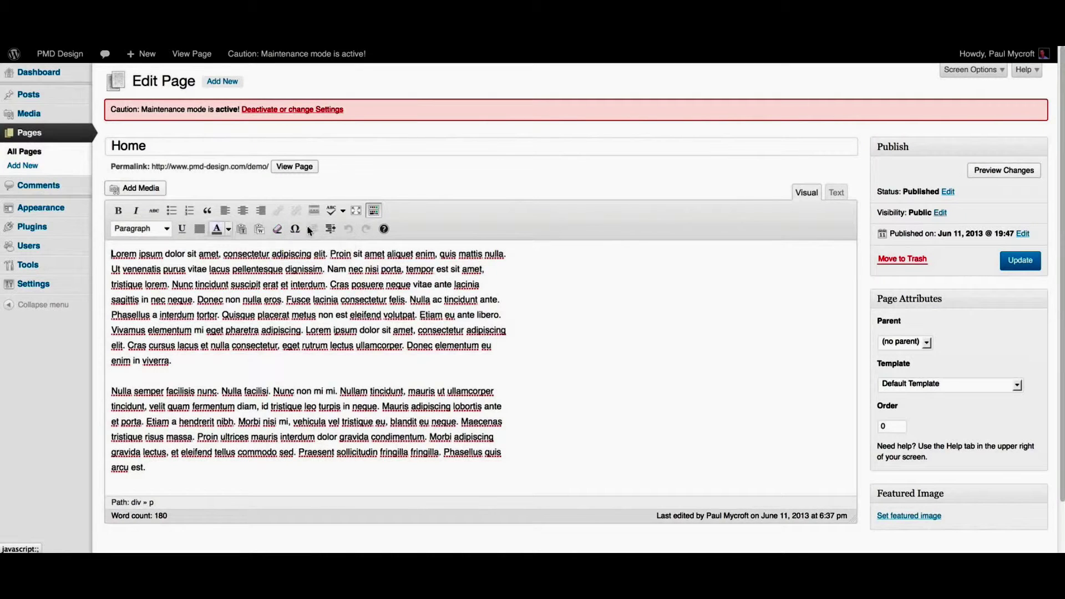
click(110, 254)
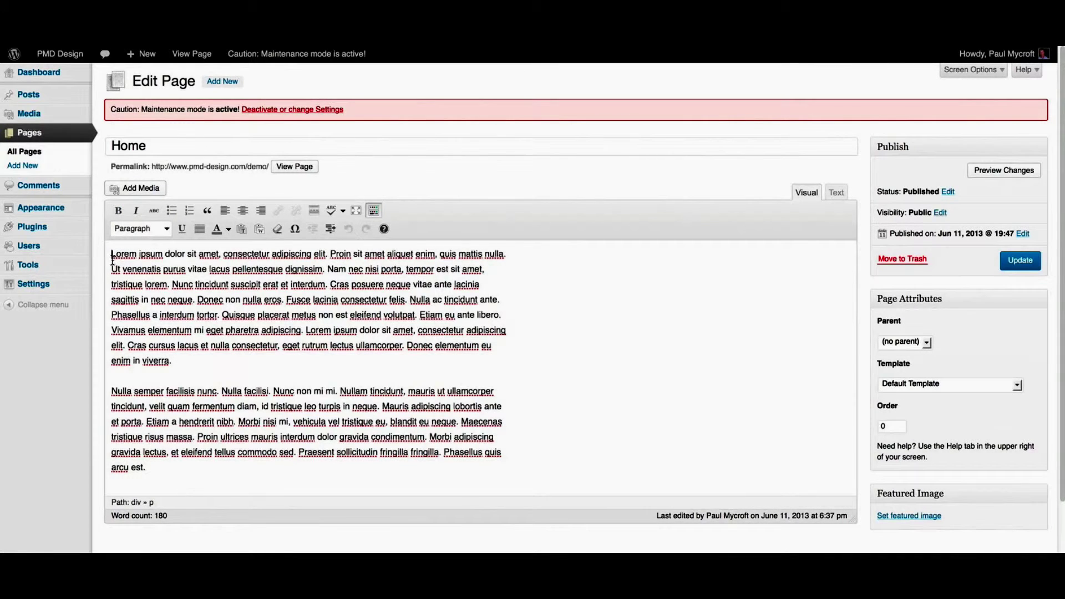
click(138, 191)
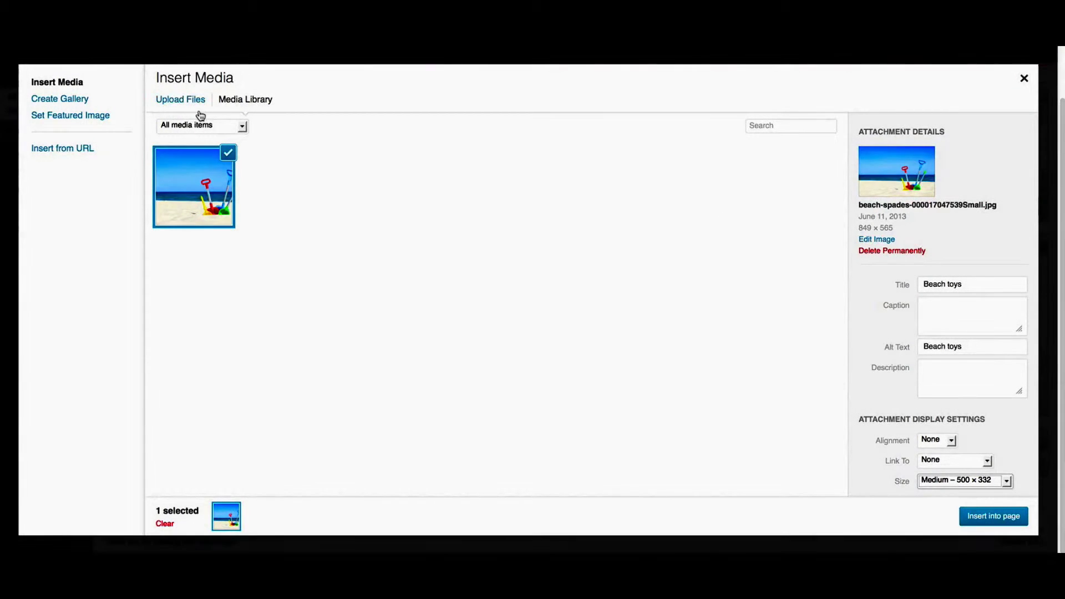
click(184, 101)
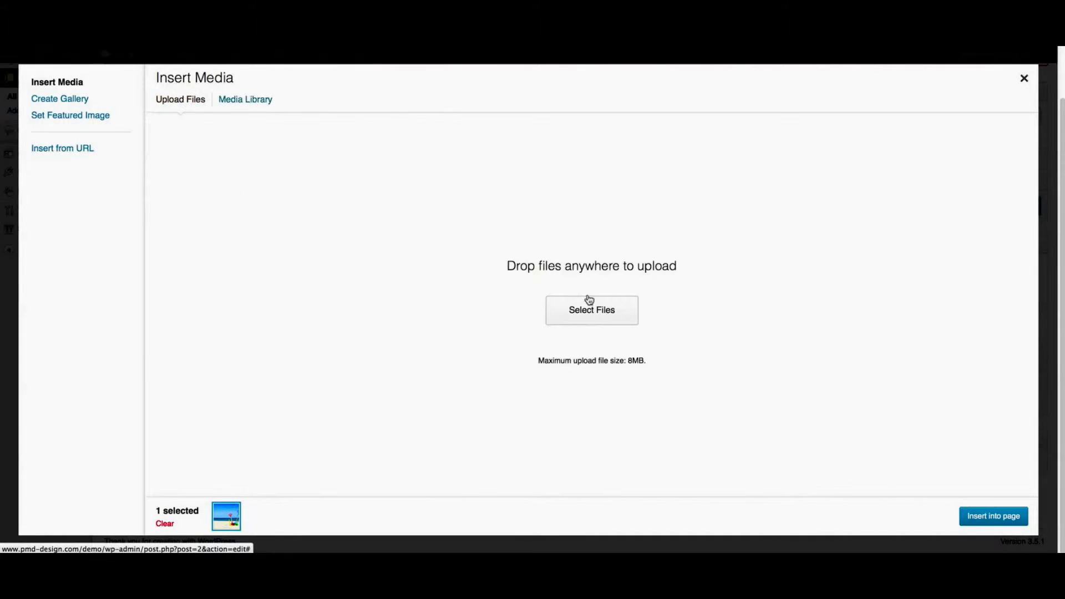
click(616, 309)
double_click(505, 244)
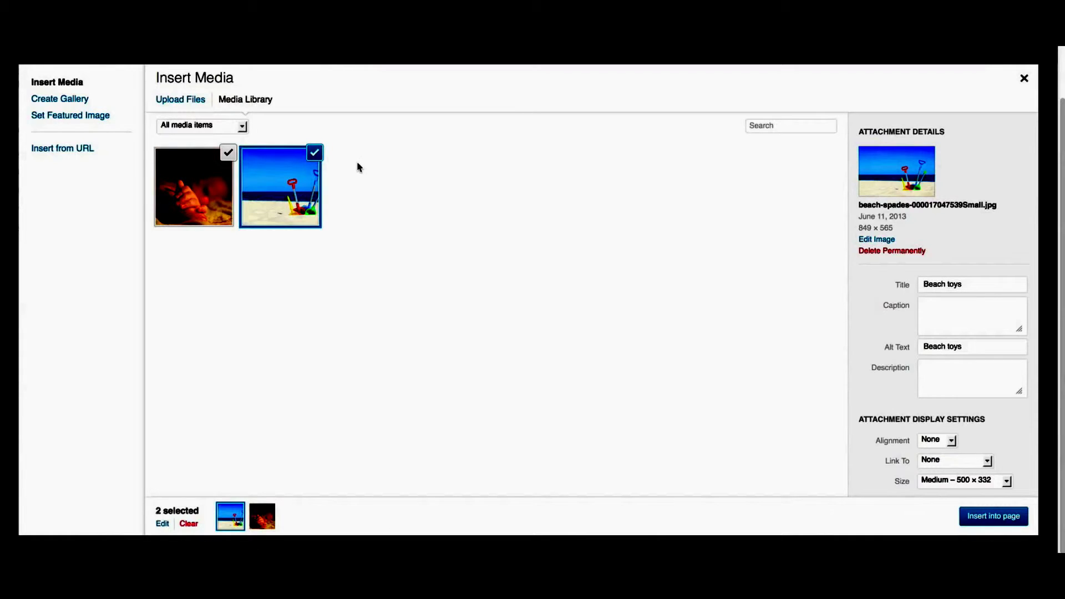
click(316, 155)
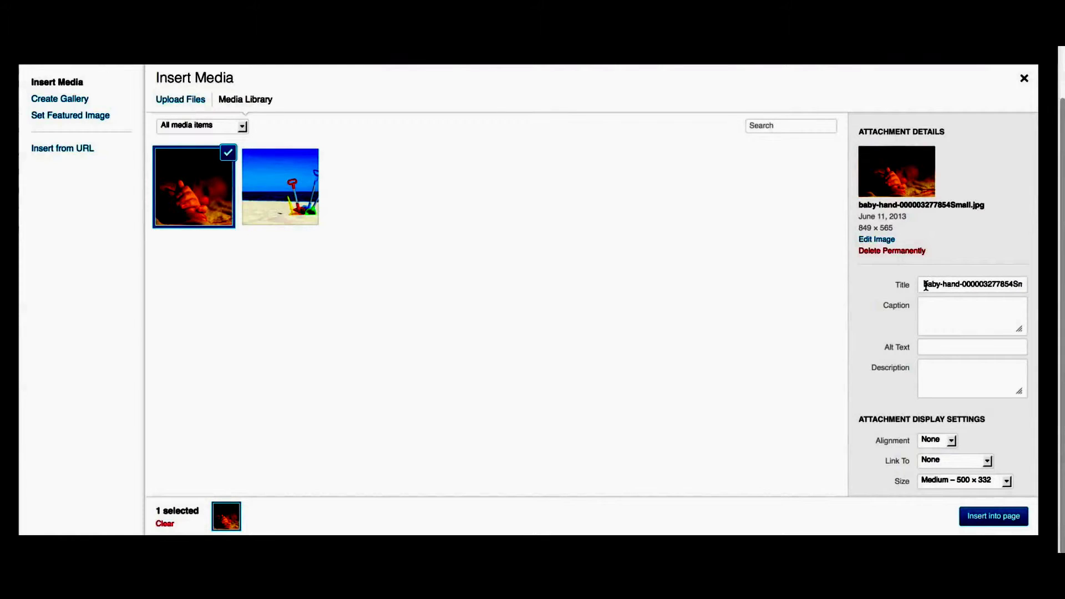
- Search the media library for "baby", matching the start of the image's title, and clear the search
drag(925, 285, 1019, 287)
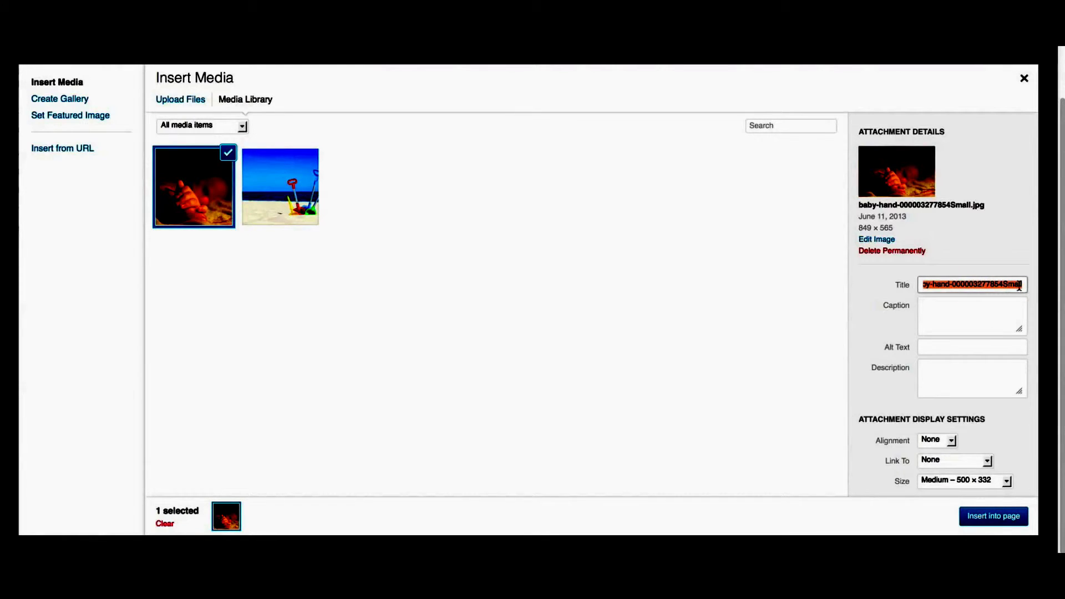
click(950, 284)
drag(923, 285, 951, 285)
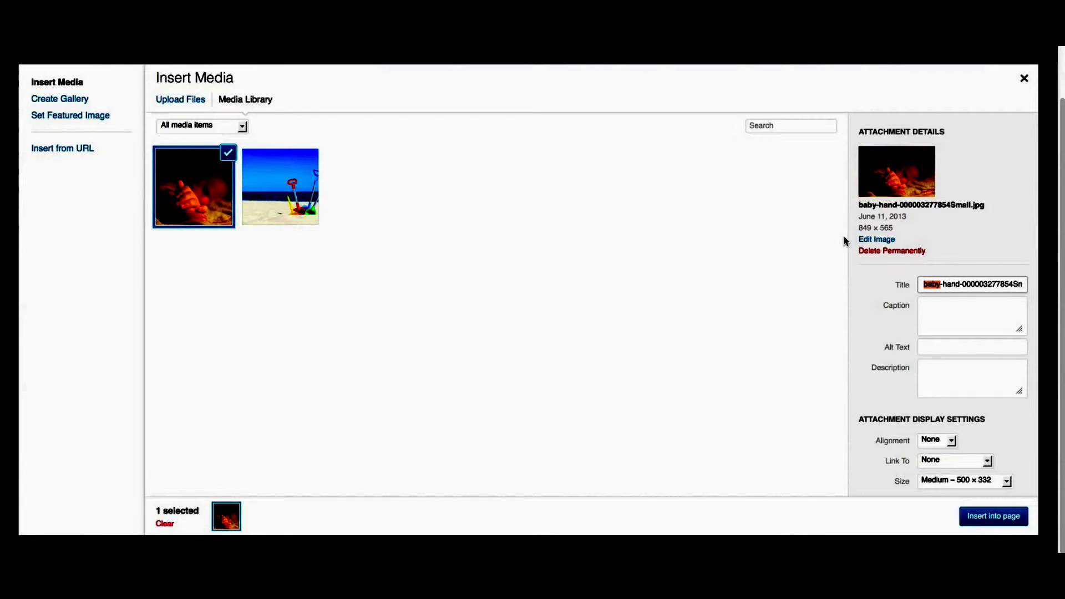
click(764, 127)
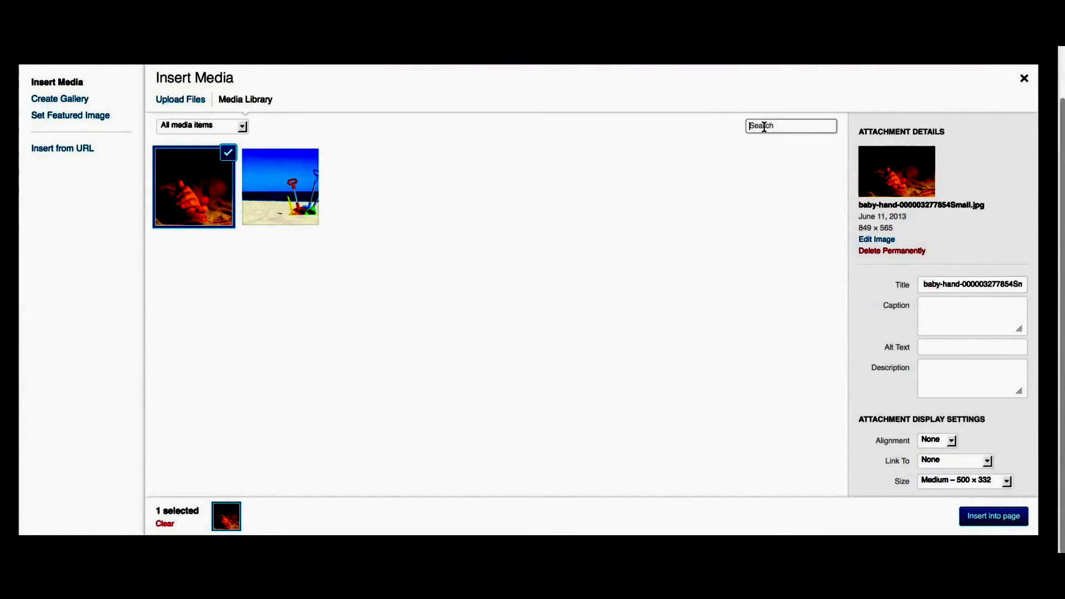
text(baby)
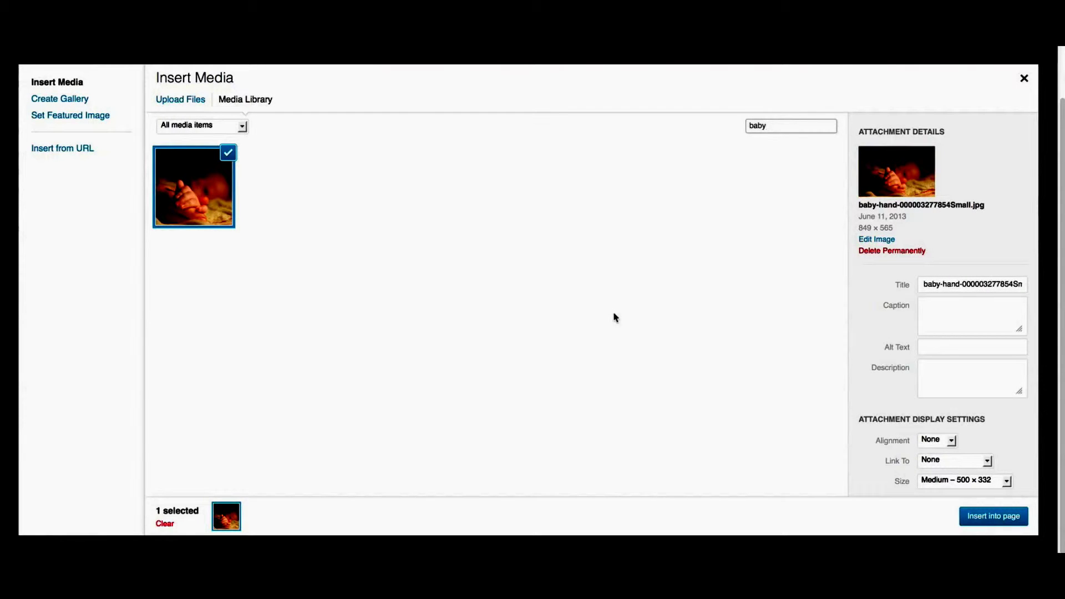
click(940, 284)
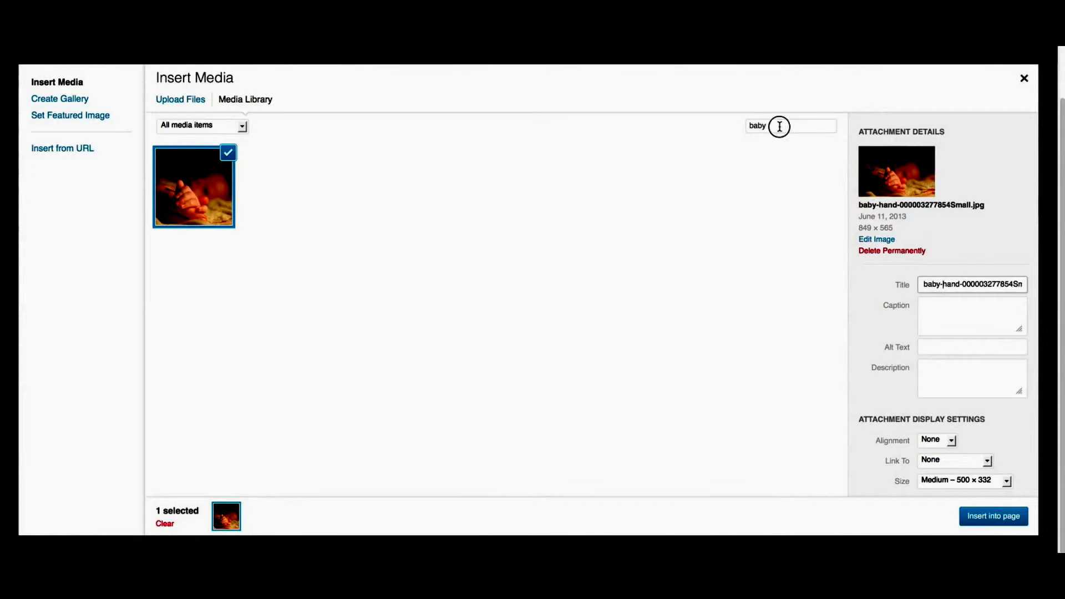
drag(778, 126, 738, 128)
key(BackSpace)
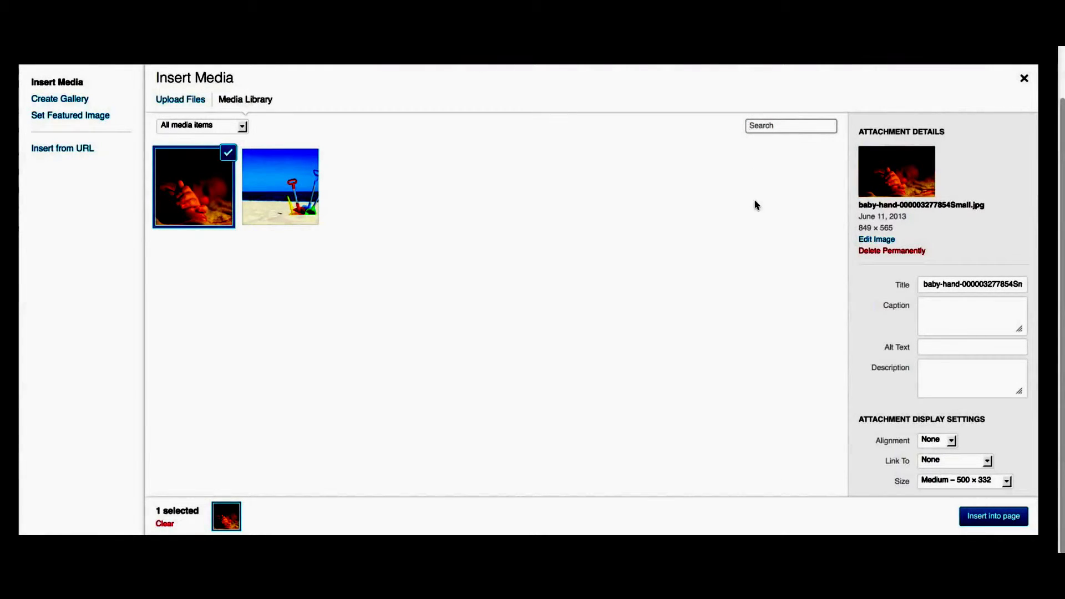
- Set the baby hand image's title to "Baby hand" and its caption to "Hey, who's this?"
drag(922, 284, 971, 314)
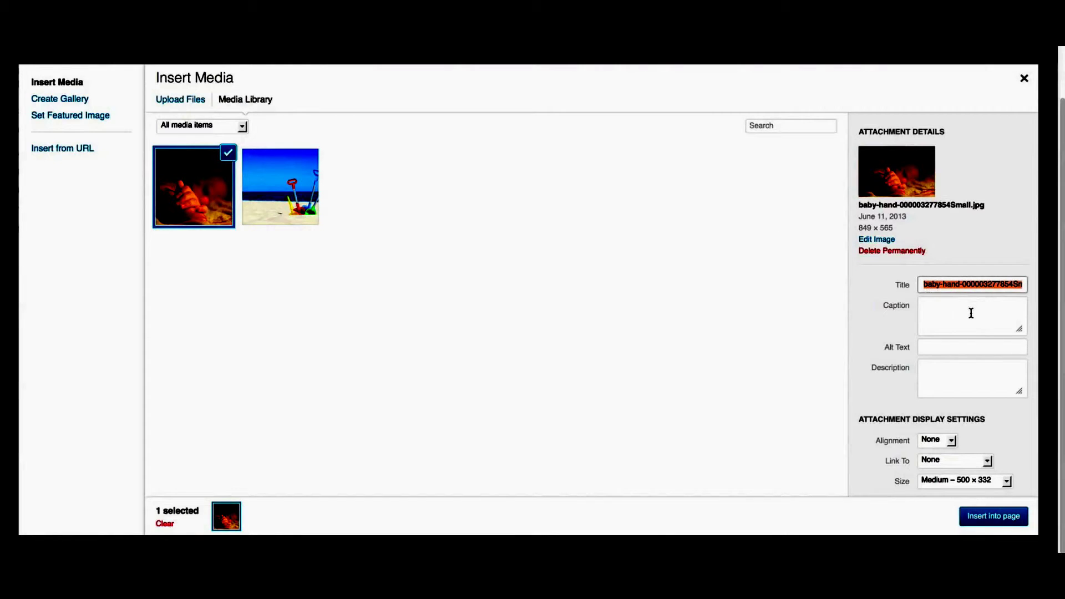
text(Baby hand)
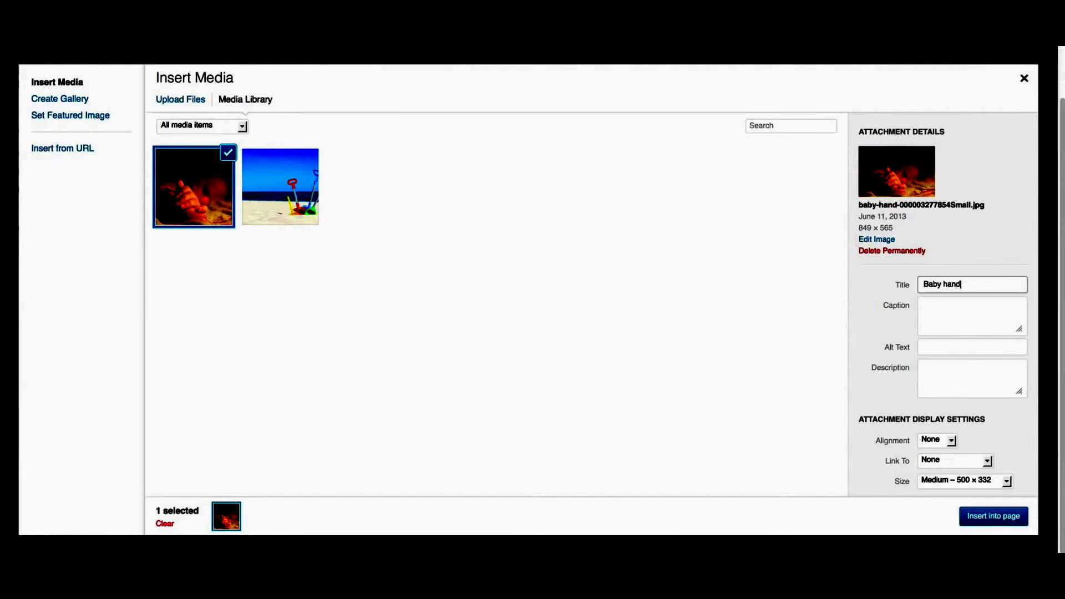
click(935, 318)
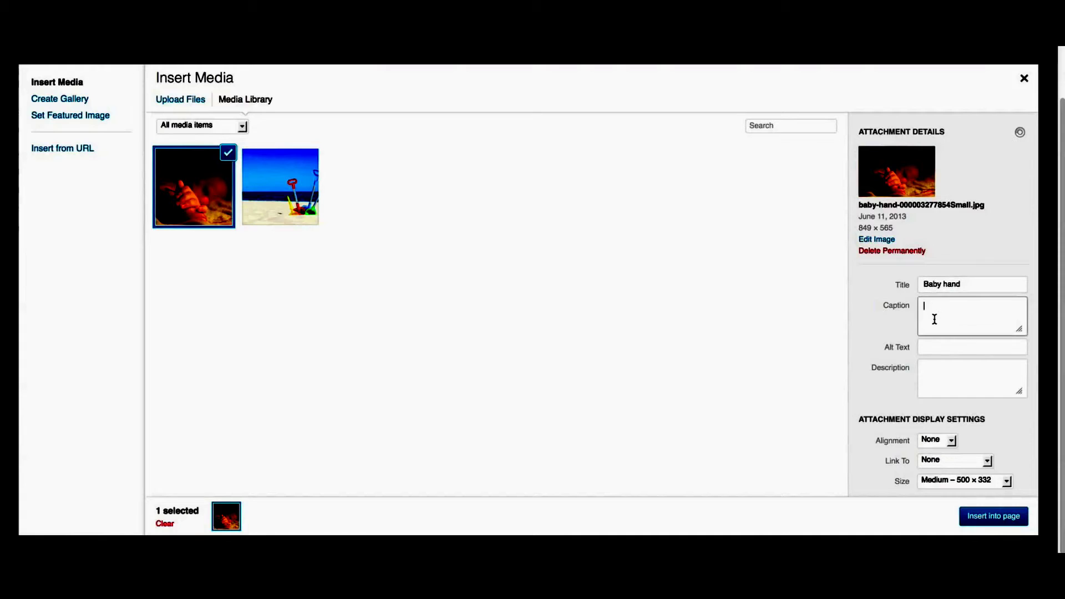
text(Hey, who's this?)
- Give the image the alt text "Baby hand photo" and the description "Photo of new born in 2012."
click(930, 347)
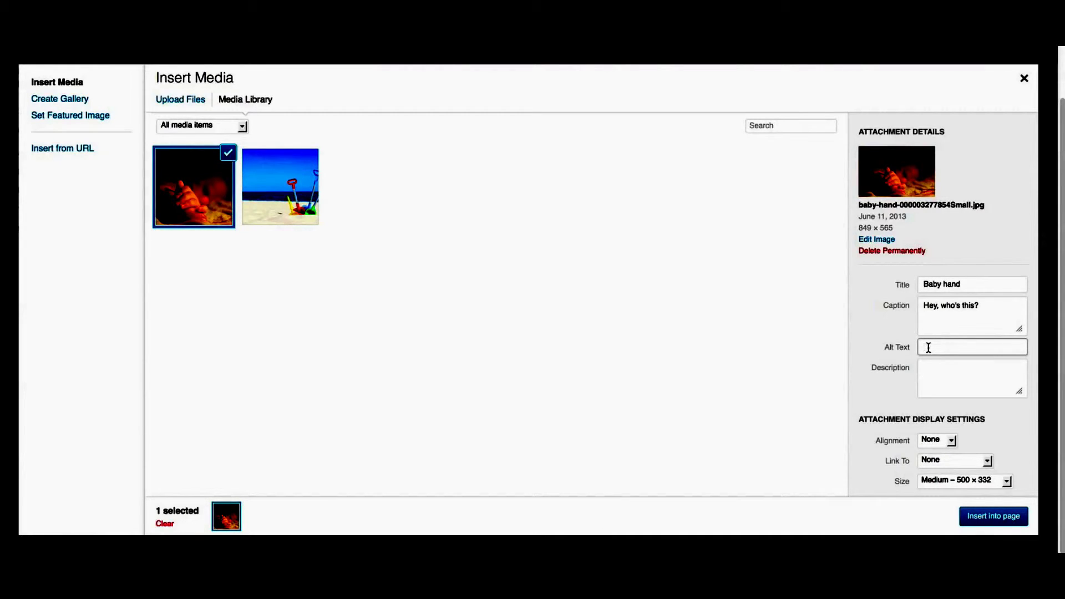
text(Baby hand photo)
click(931, 367)
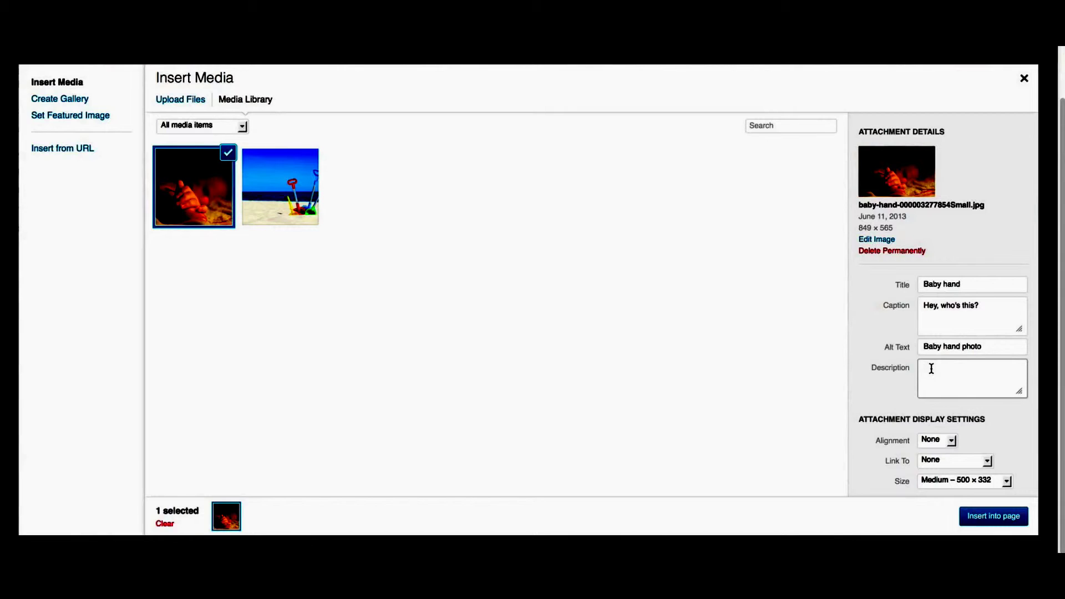
text(Photo of new born in 2012.)
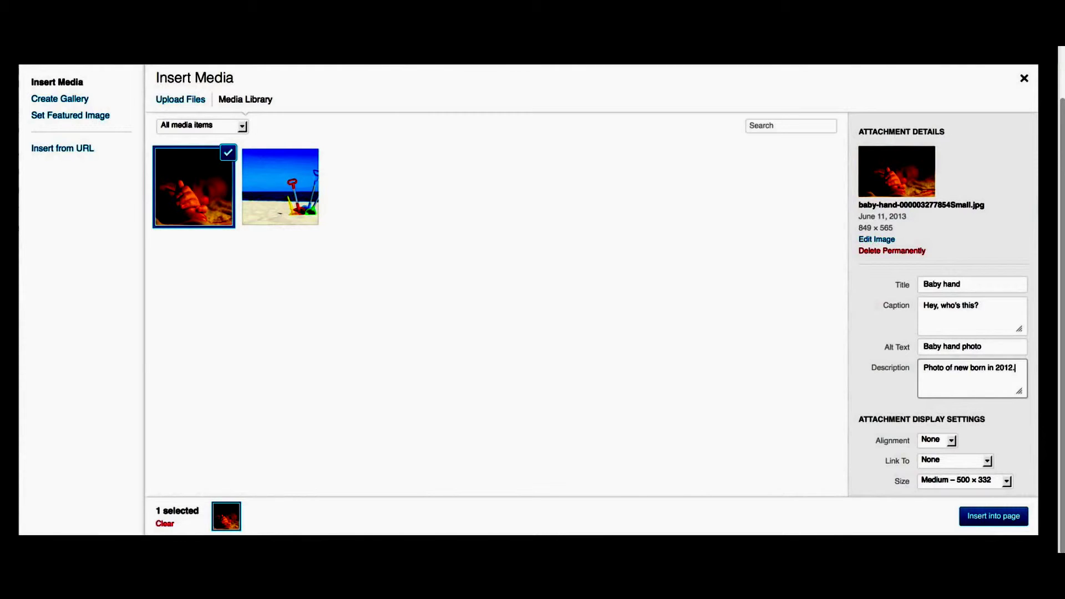
- Try linking the baby hand image to its media file and giving it the Thumbnail – 150 × 150 size
click(940, 441)
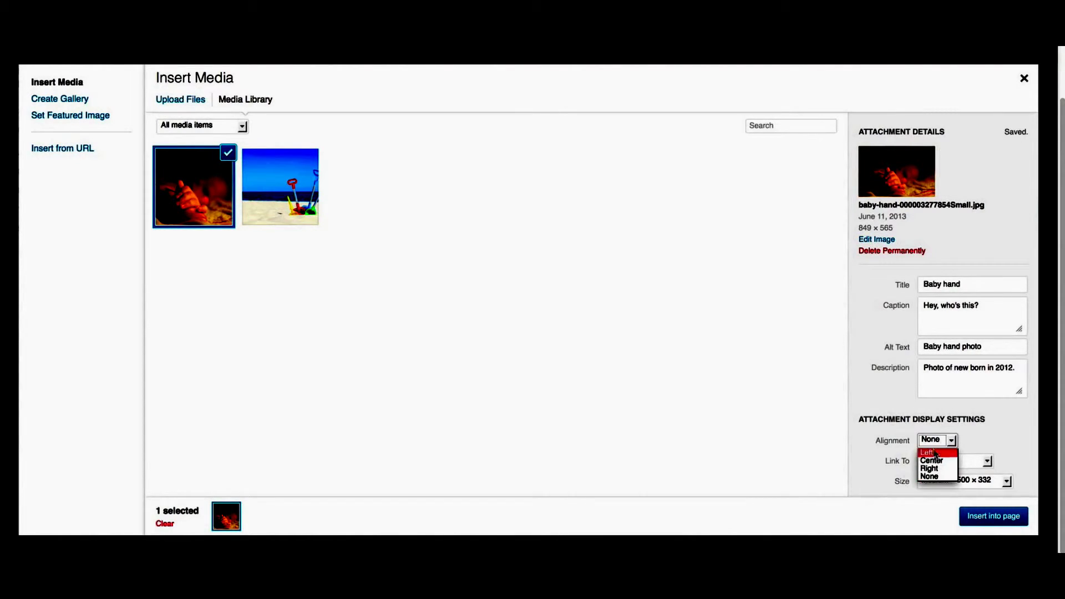
click(894, 447)
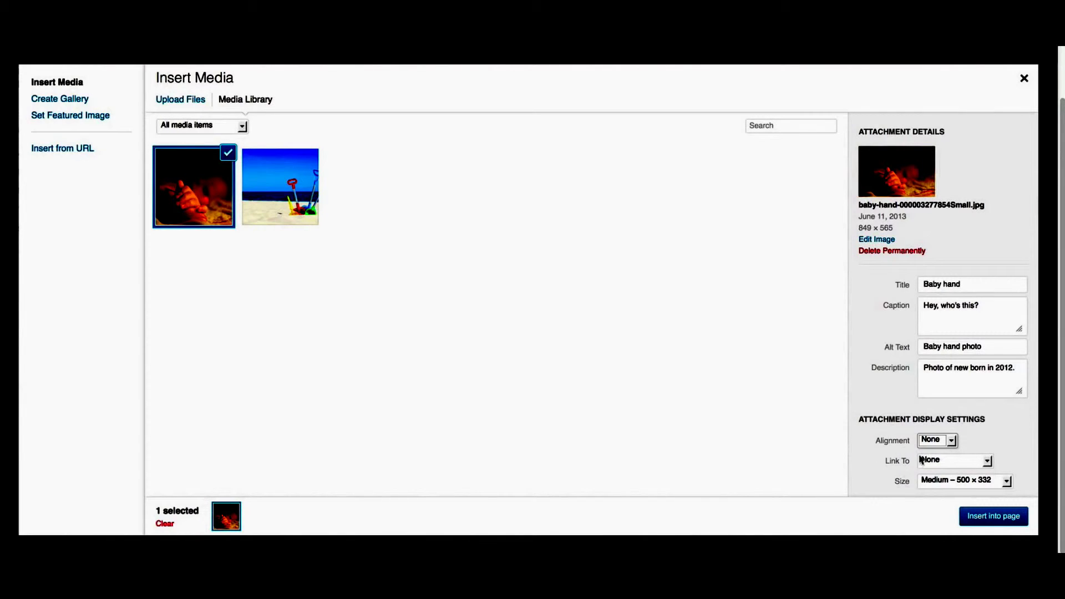
click(936, 464)
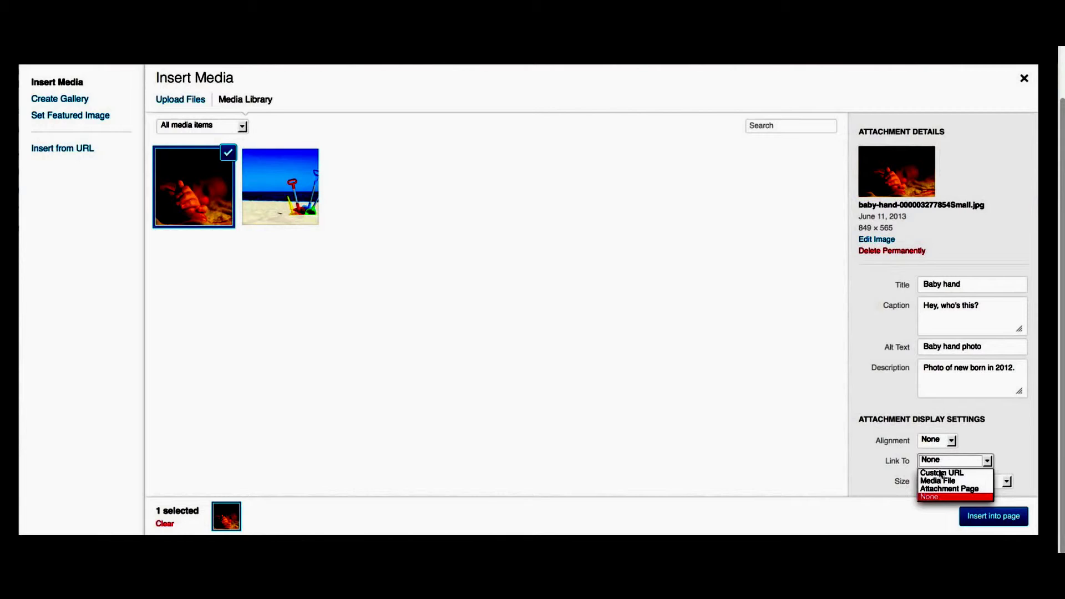
click(941, 478)
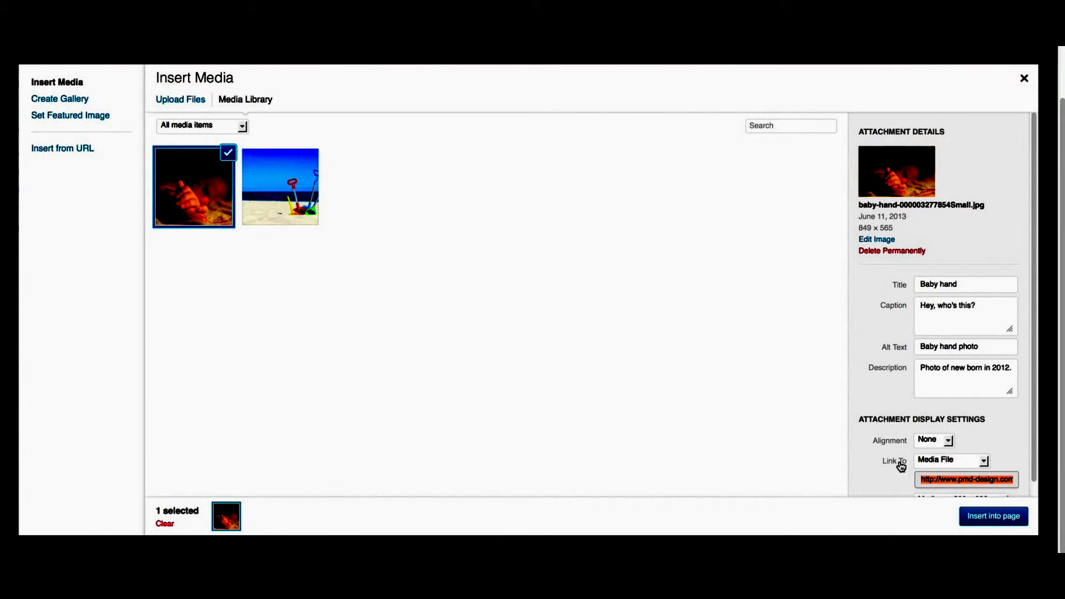
scroll(902, 466, down, 1)
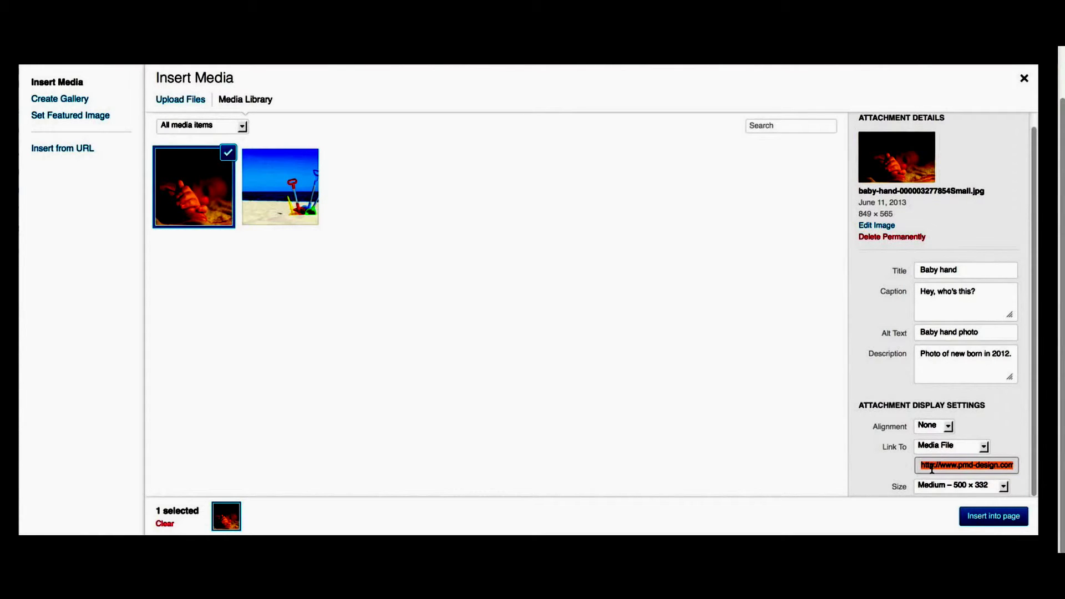
click(971, 486)
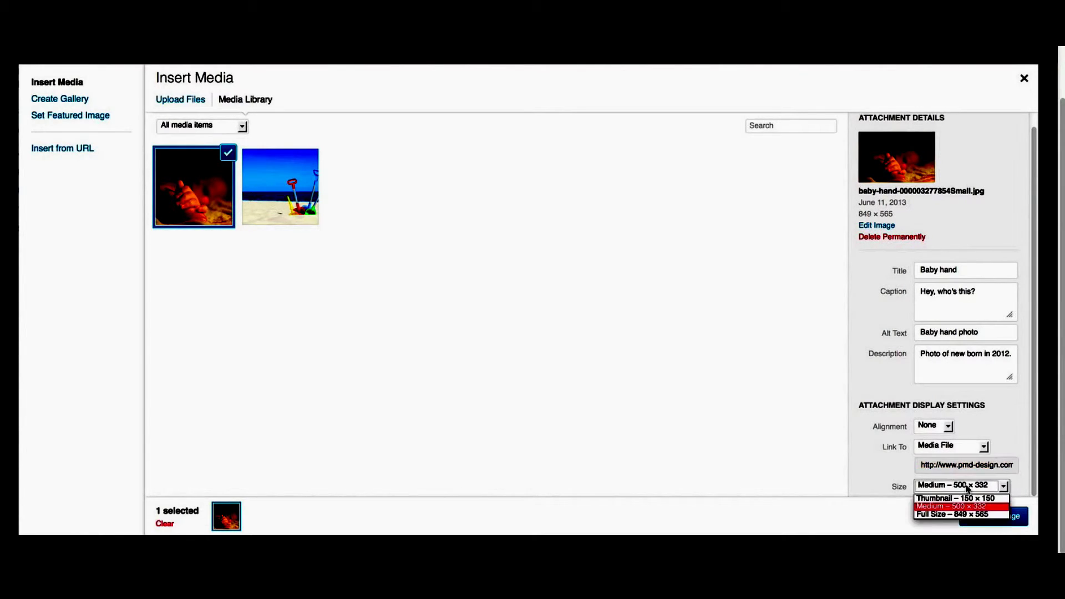
click(962, 500)
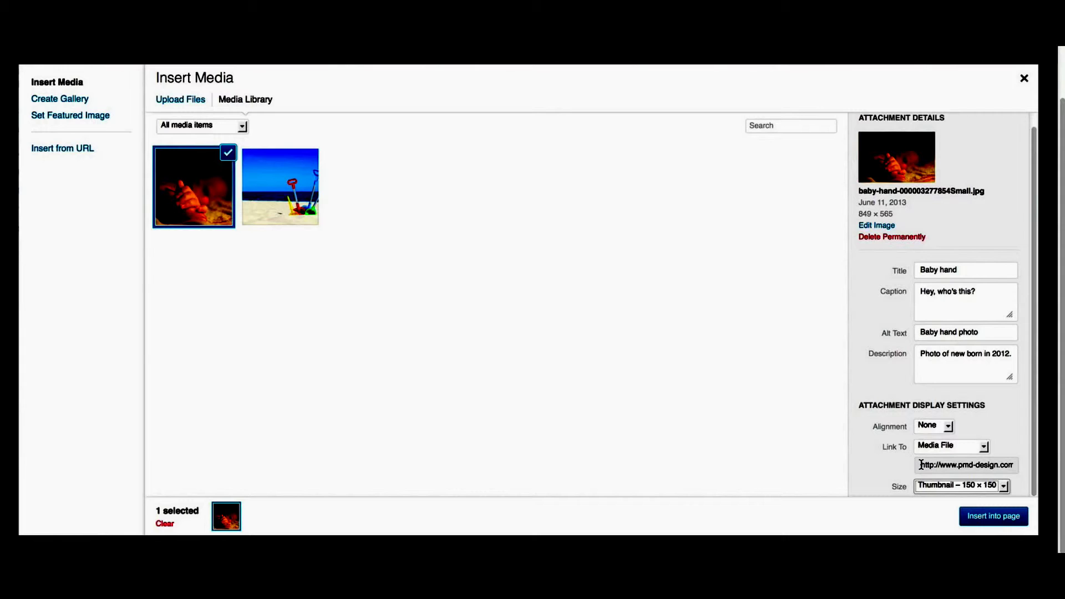
- Try the Attachment Page and Custom URL link options for the image, and set its link back to None
click(928, 449)
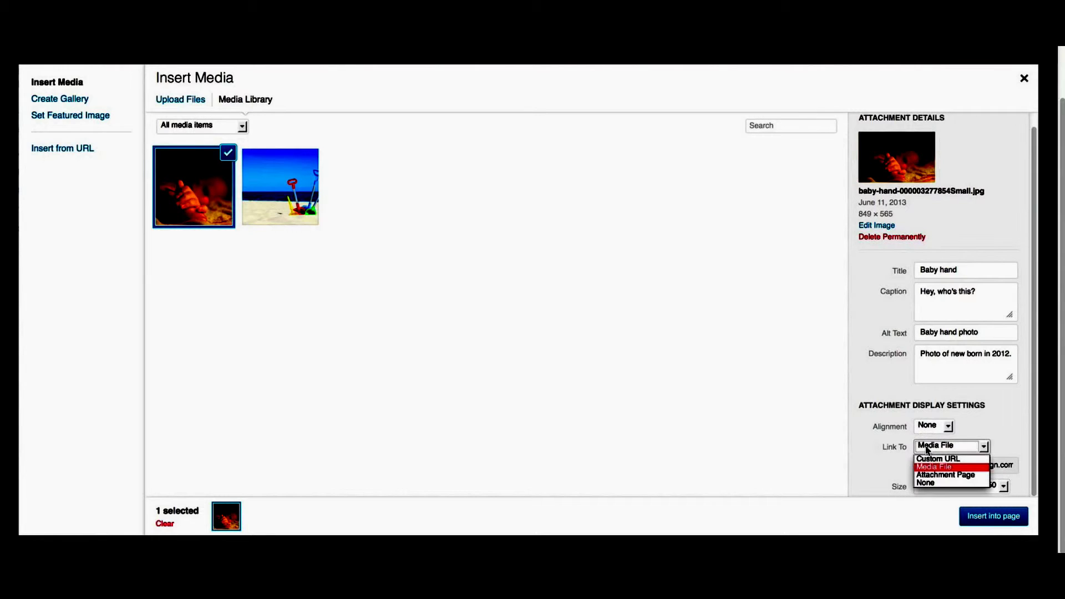
click(928, 475)
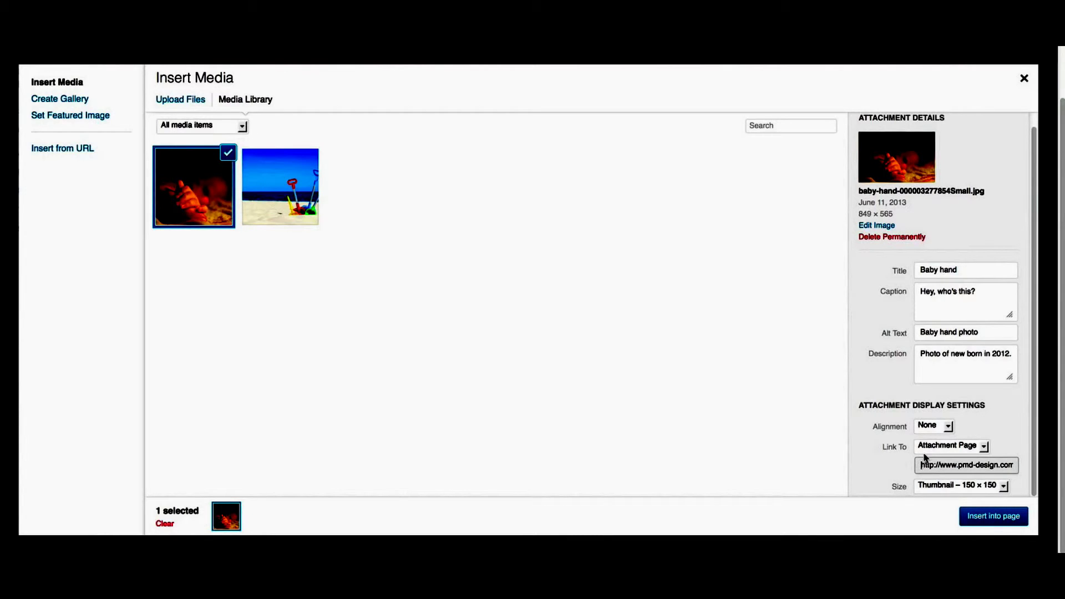
click(927, 447)
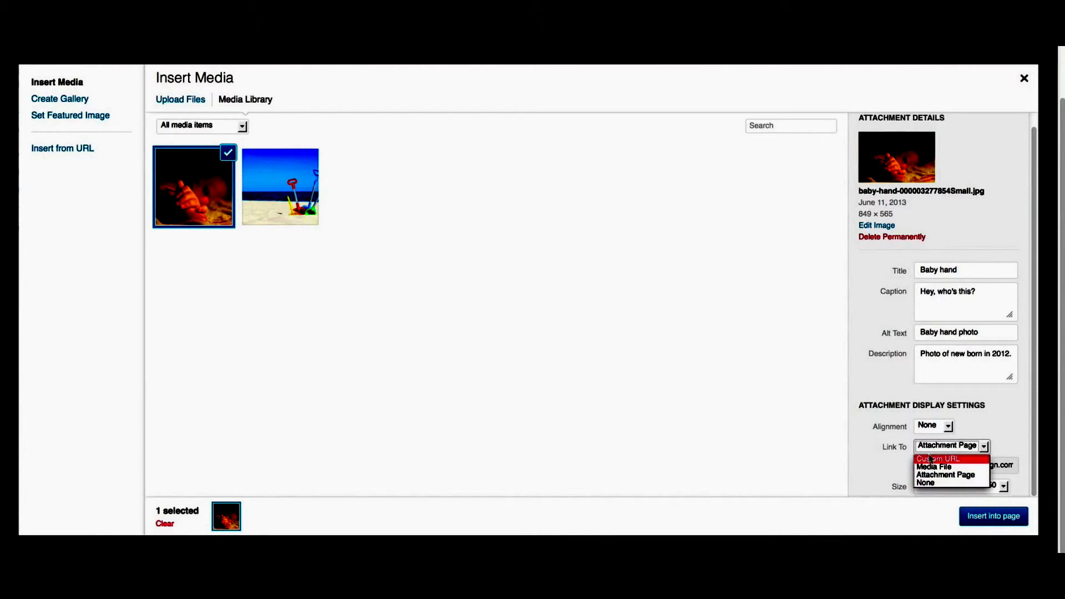
click(947, 460)
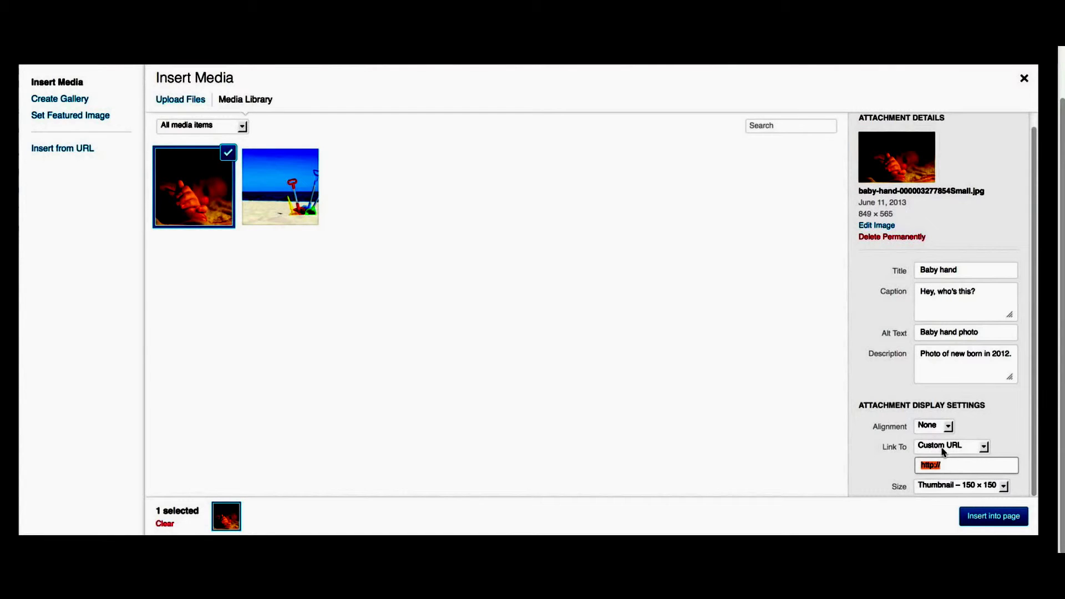
click(942, 447)
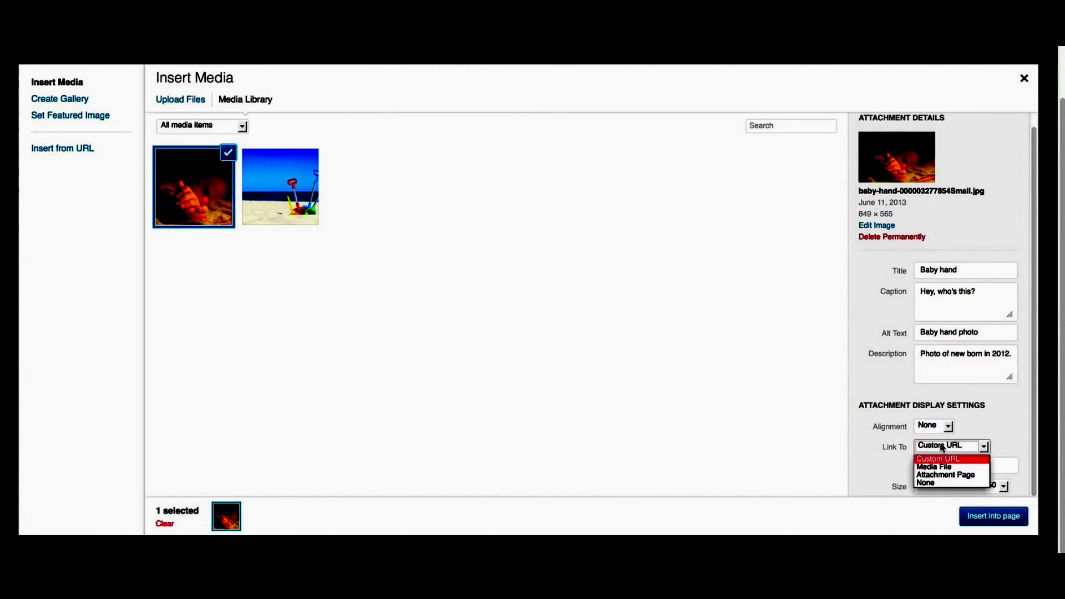
click(934, 483)
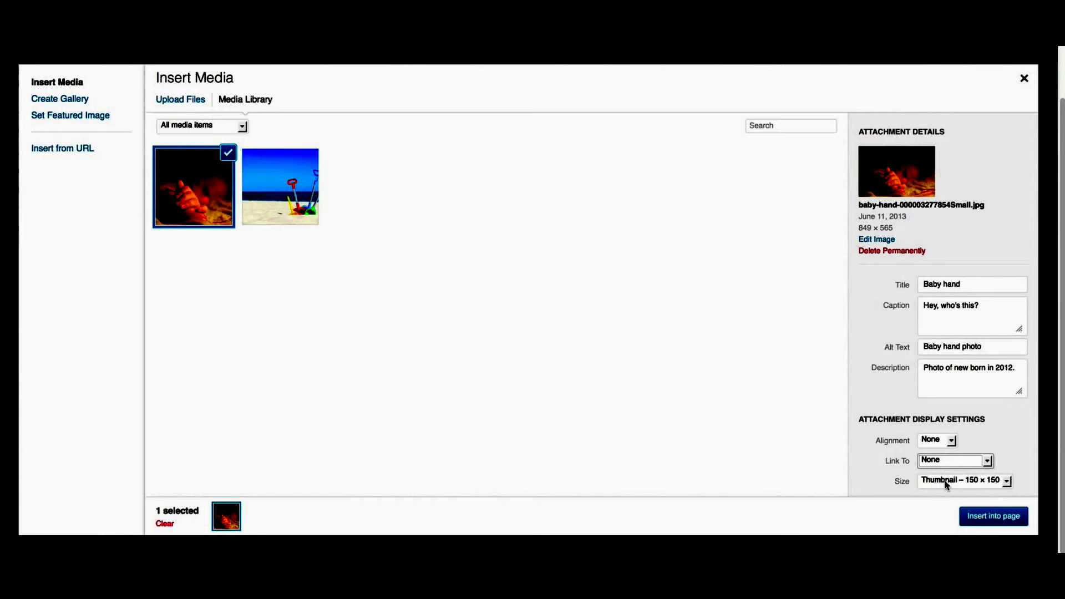
- Set the image size to Medium – 500 × 332 and insert the image into the page
click(948, 482)
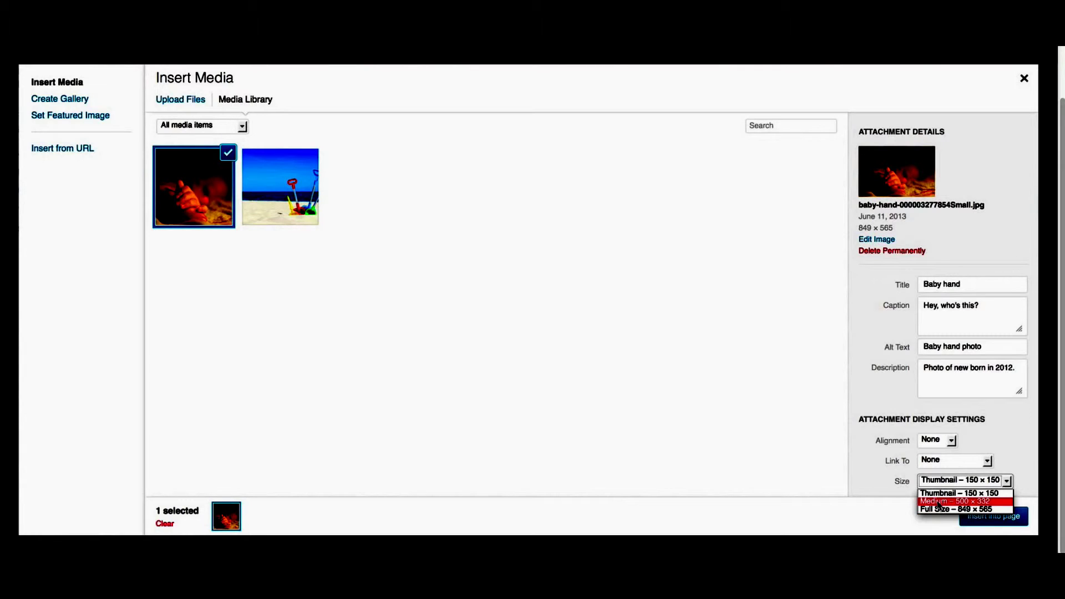
click(938, 501)
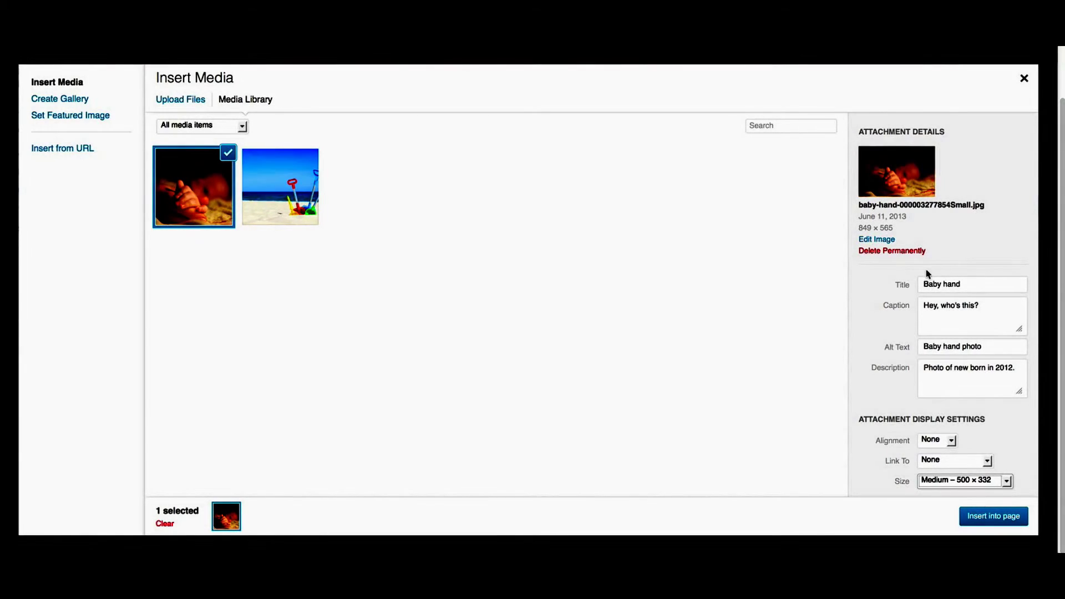
click(994, 515)
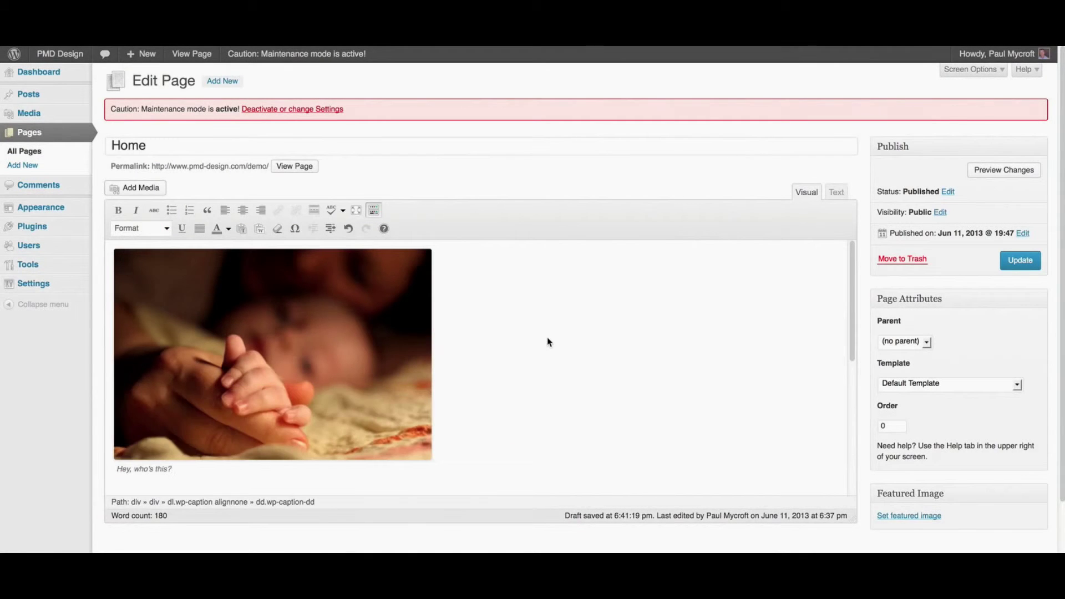
- Edit the inserted baby hand image in the page content and set its title to "Baby hand"
scroll(547, 342, down, 2)
scroll(547, 341, up, 2)
click(229, 298)
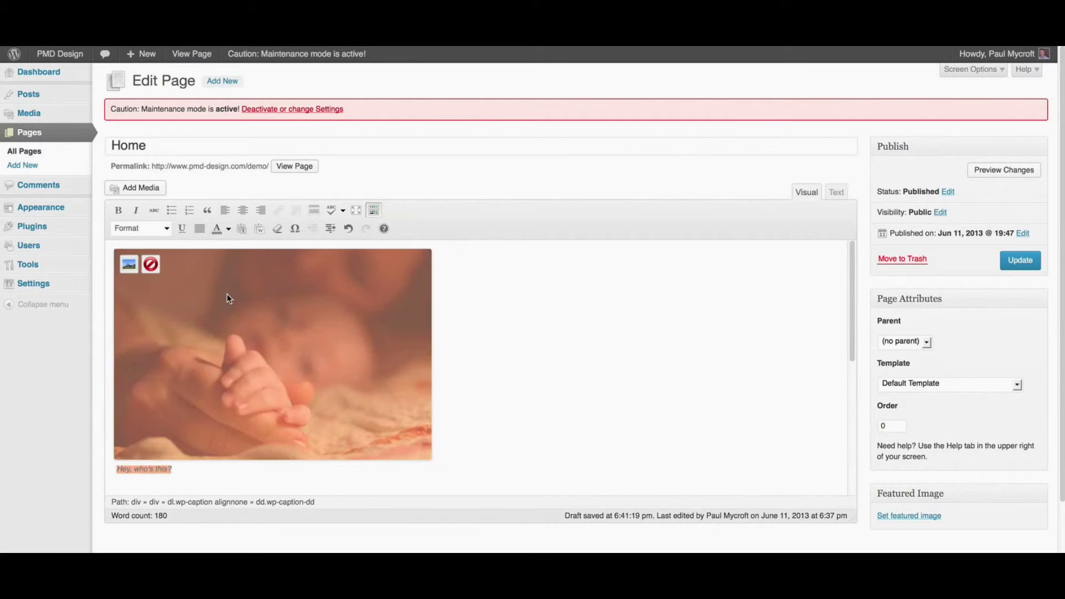
click(124, 265)
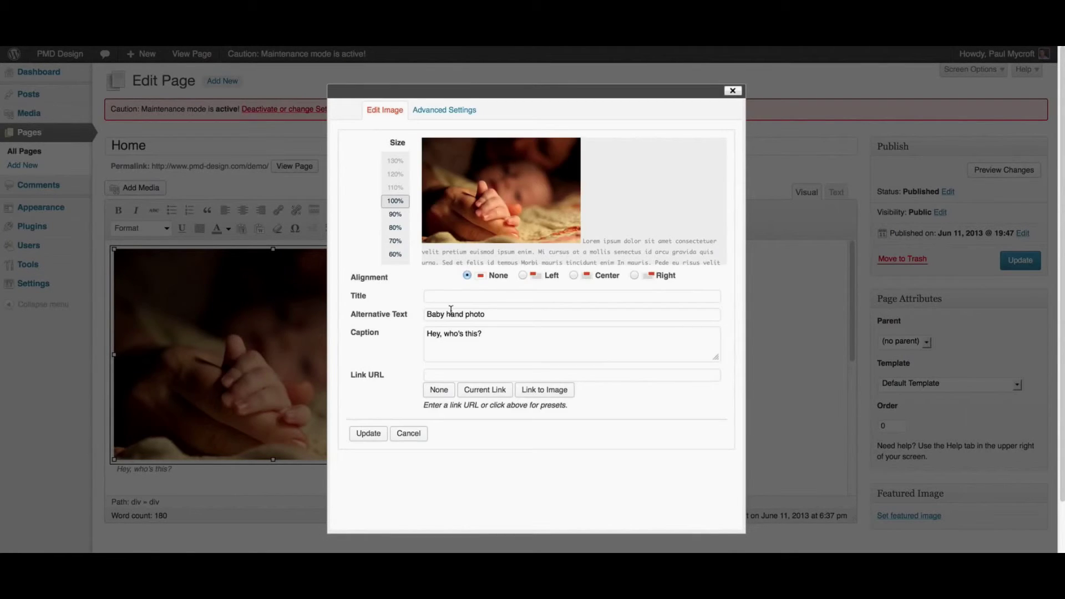
click(446, 296)
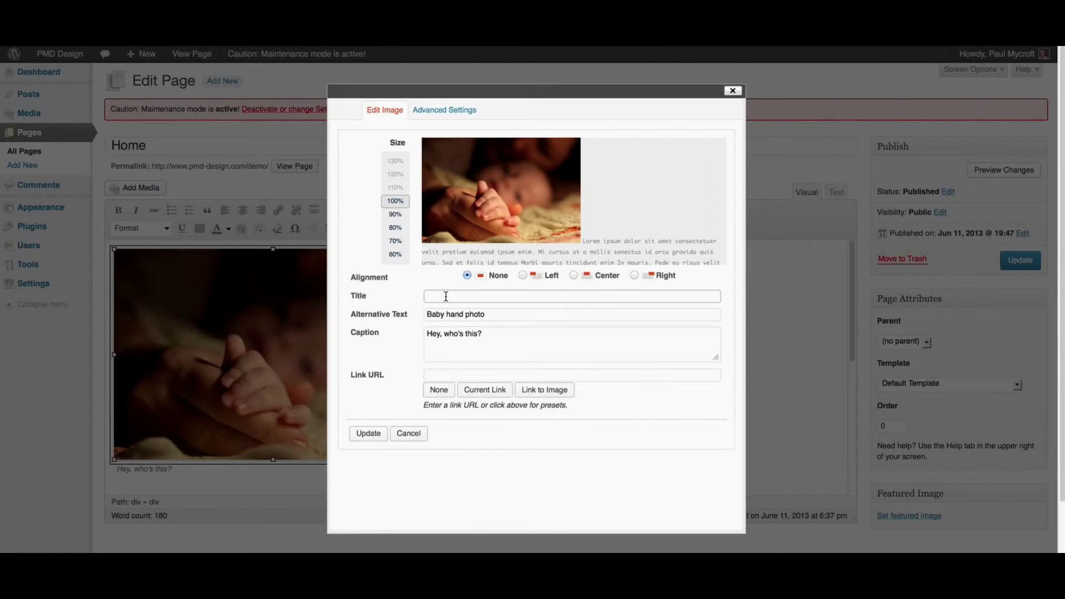
text(Baby hand)
click(370, 434)
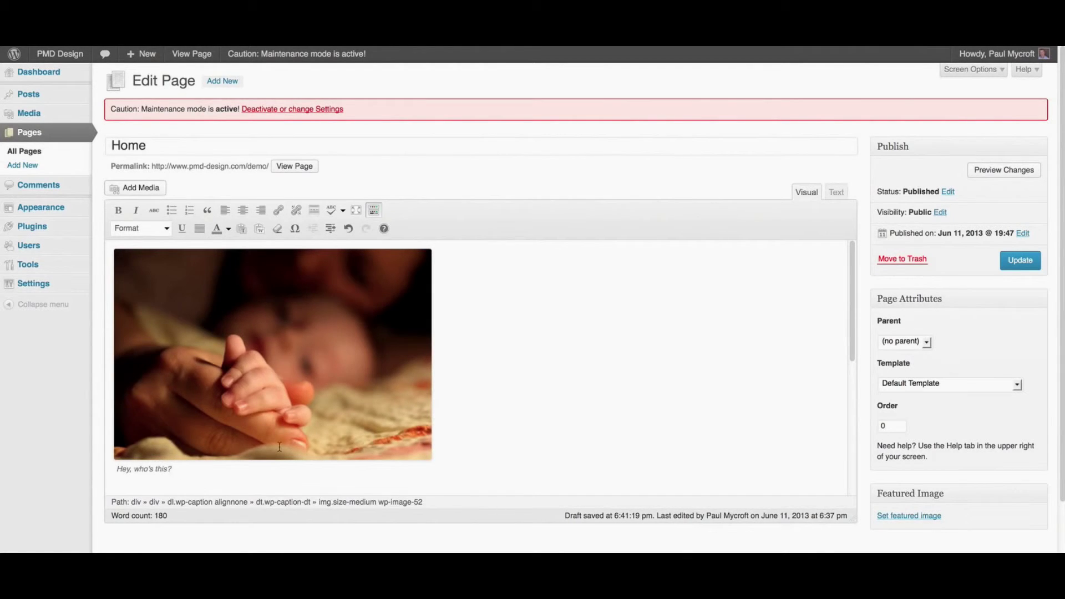
- Update the Home page and reload the live page to check the inserted image and its caption
click(1013, 268)
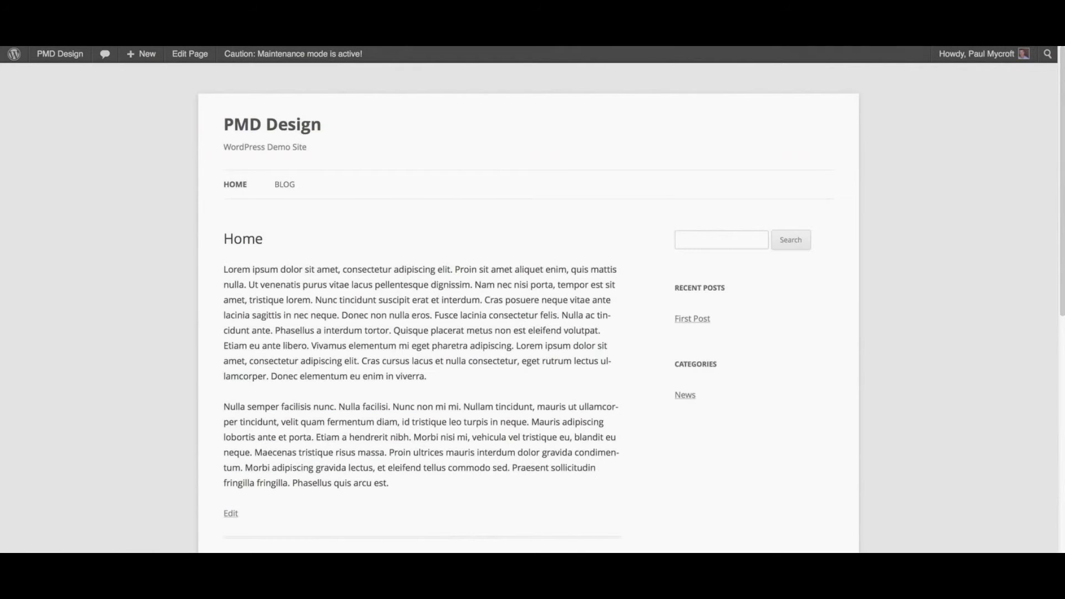
key(super+r)
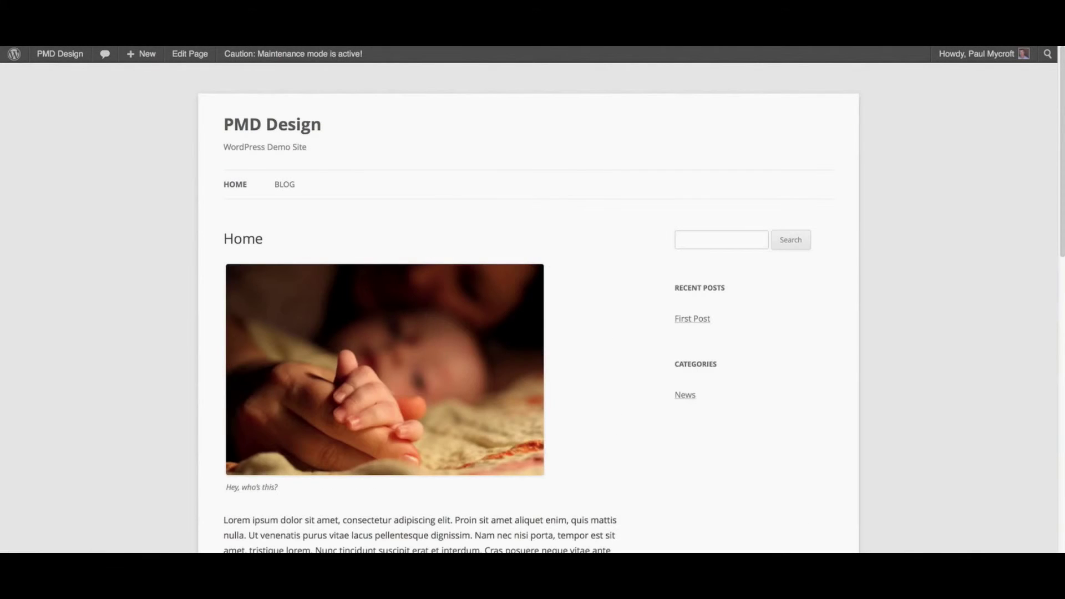
scroll(596, 355, down, 3)
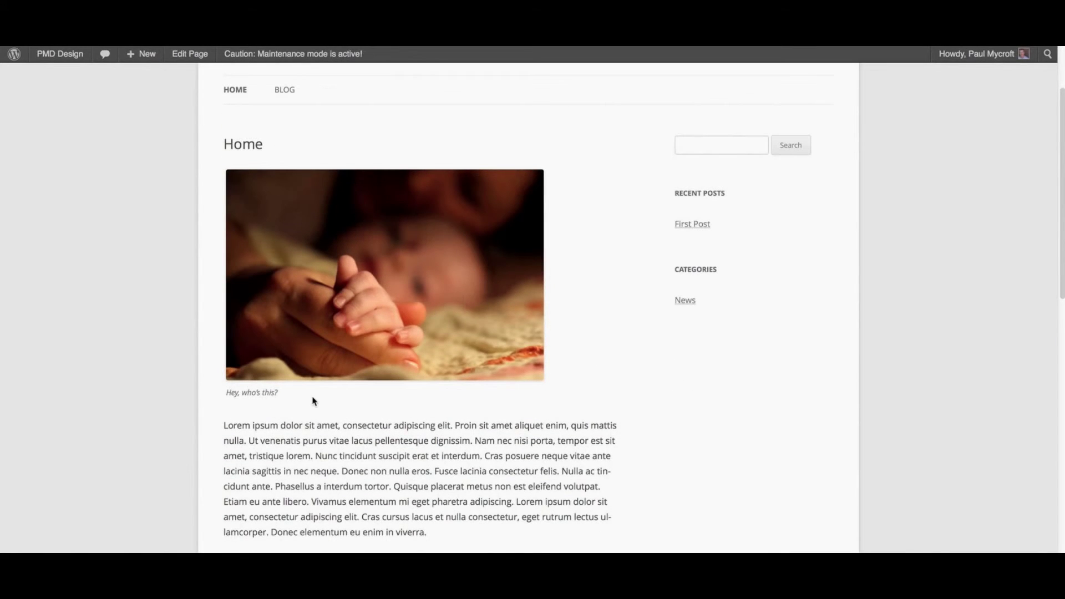
scroll(314, 401, up, 3)
mouse_move(409, 341)
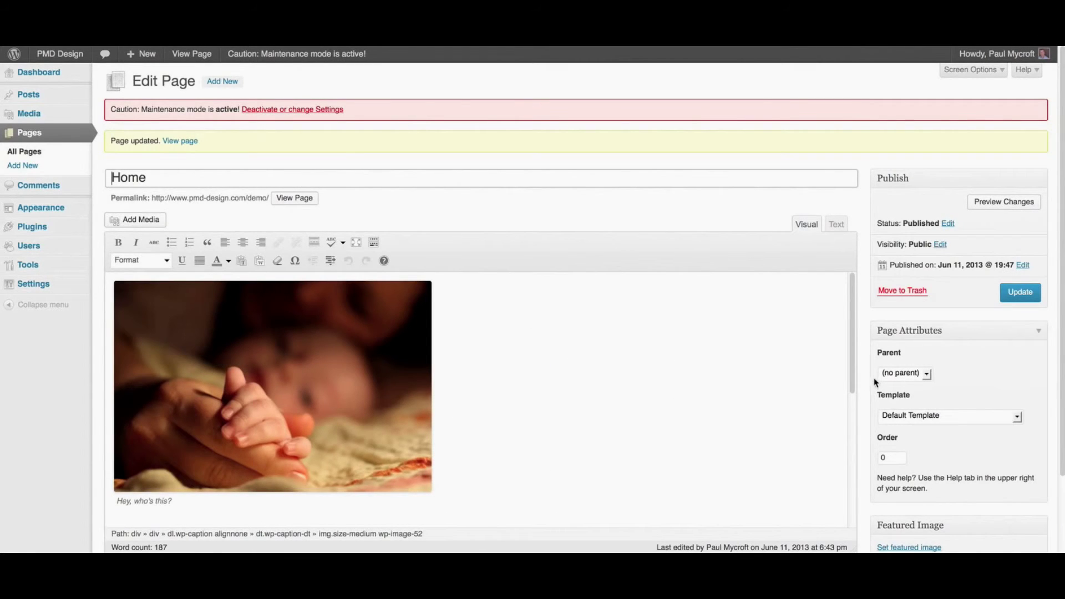
- Set the baby hand image's alignment to Left and update the Home page
scroll(877, 380, down, 3)
click(225, 277)
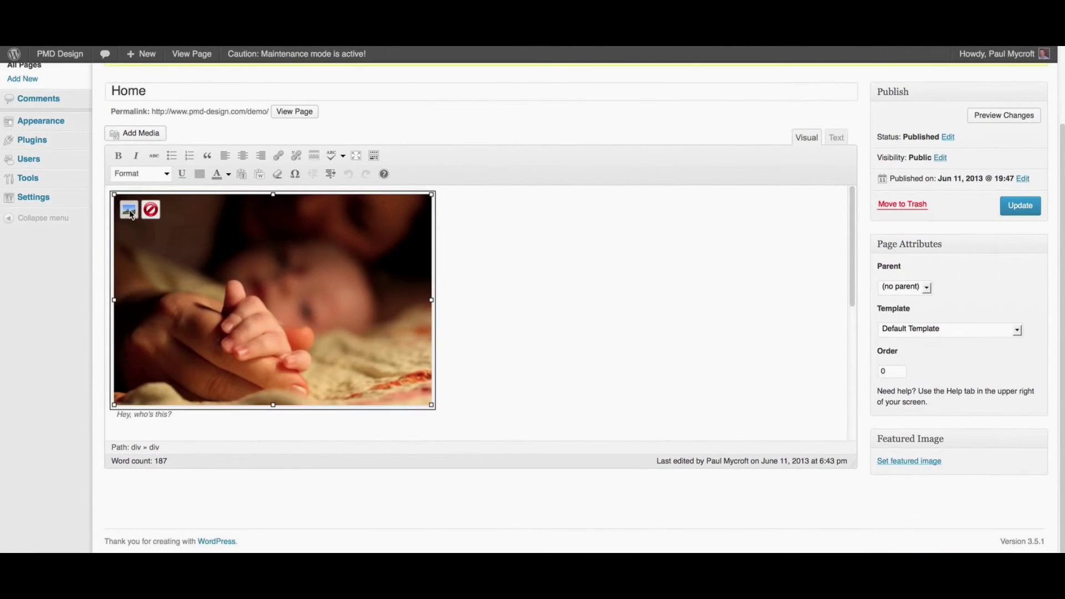
click(129, 211)
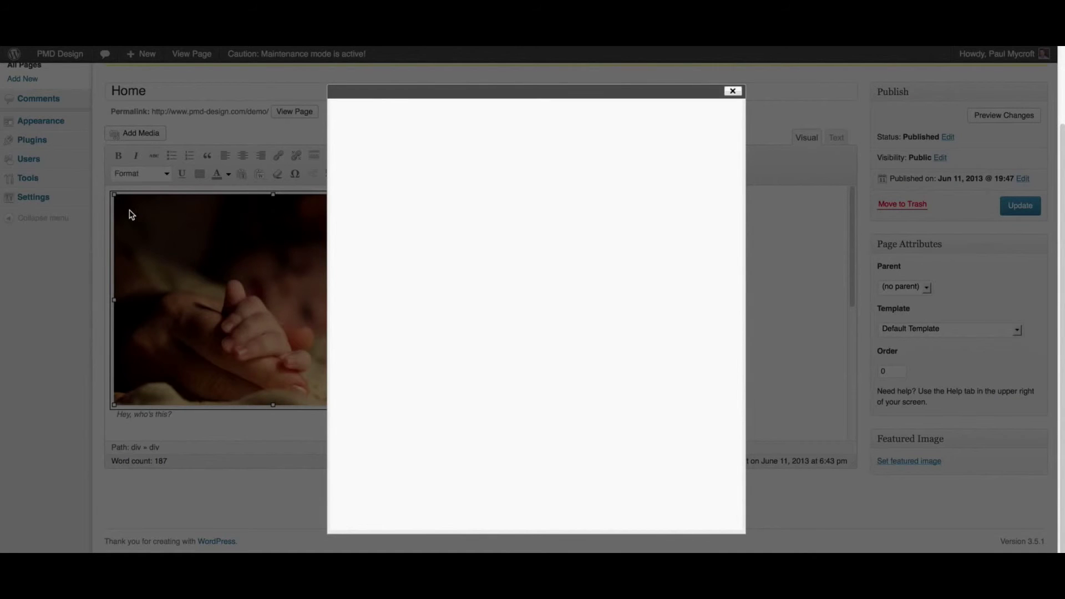
click(523, 276)
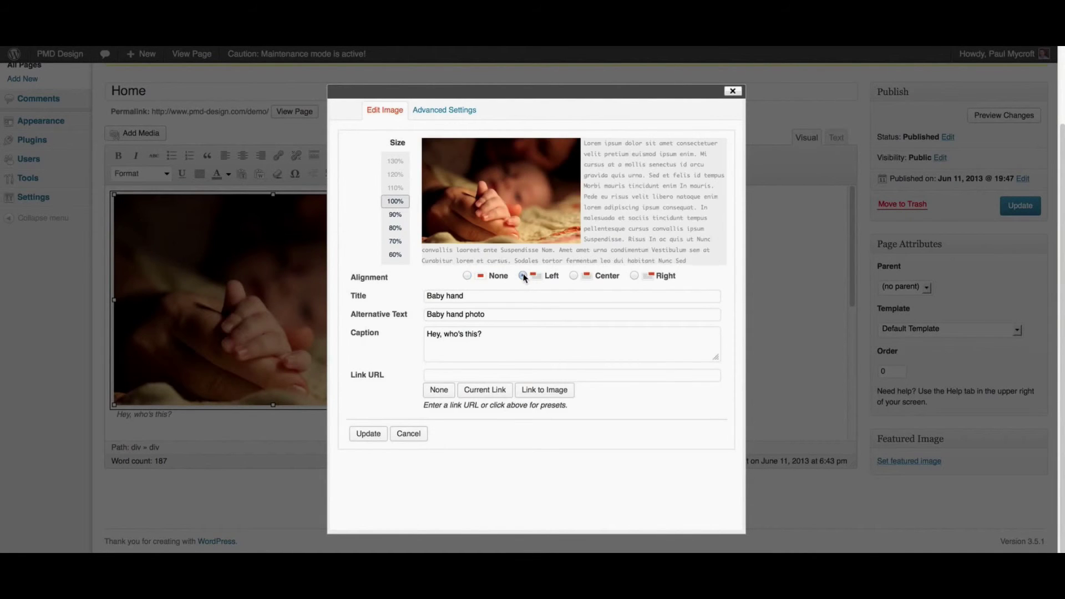
click(367, 434)
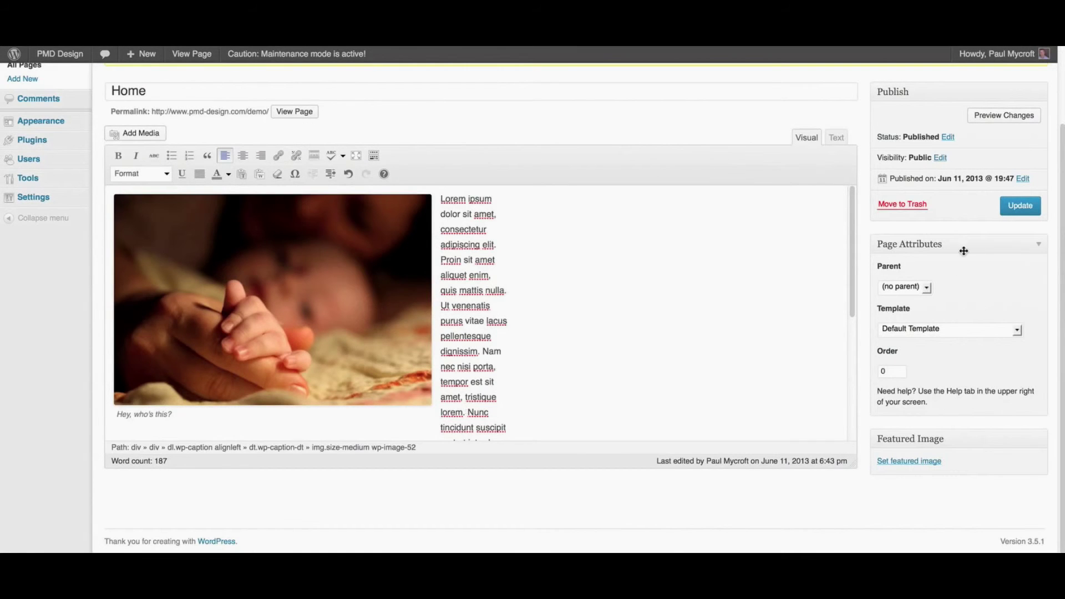
click(1009, 205)
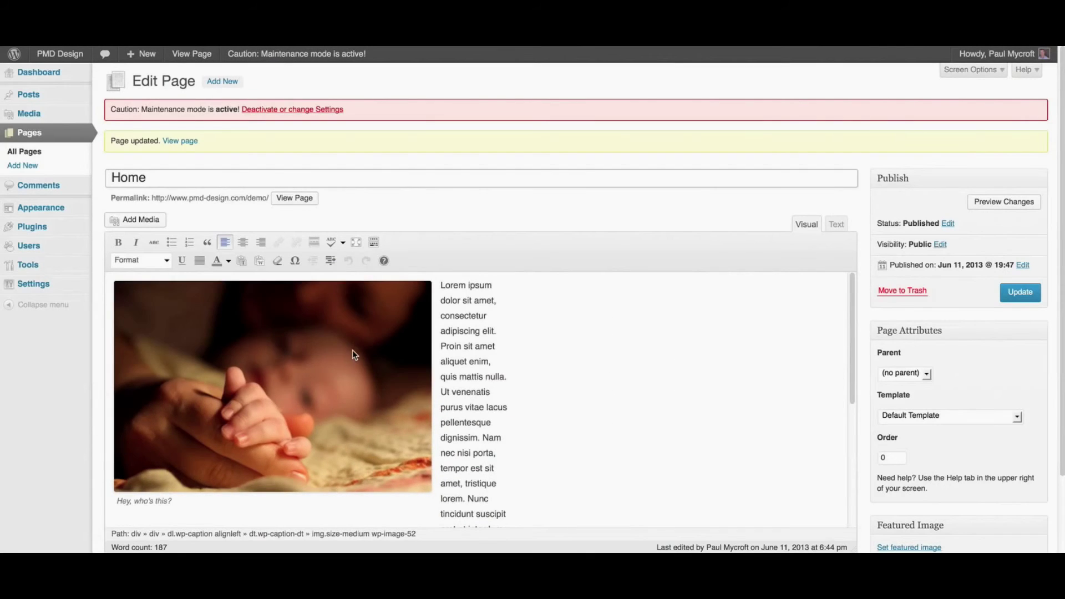
- Set the baby hand image's alignment to Right and scale it to 80%
click(351, 350)
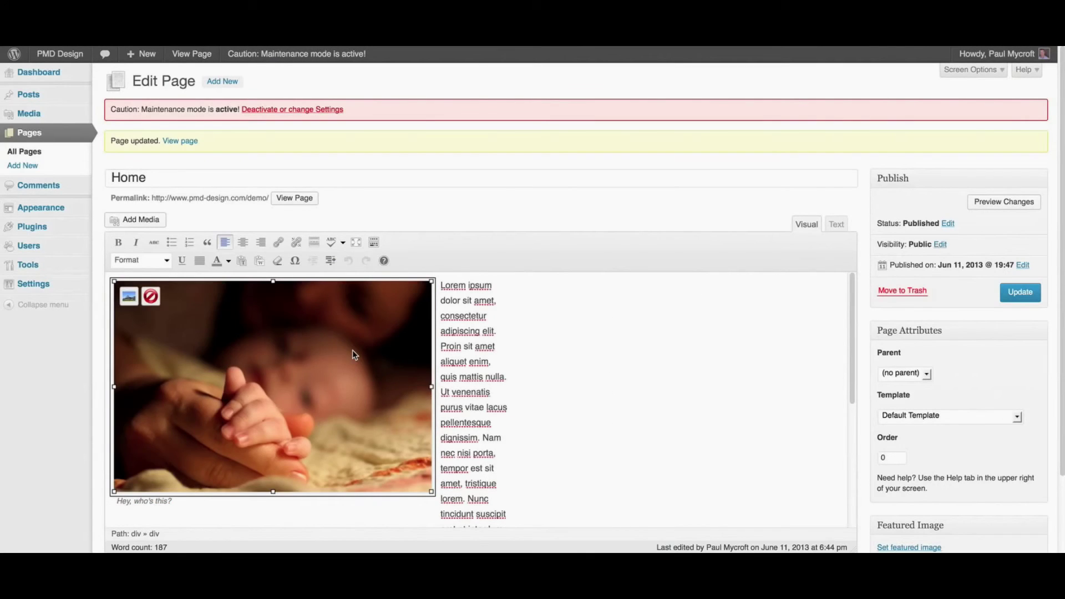
click(128, 297)
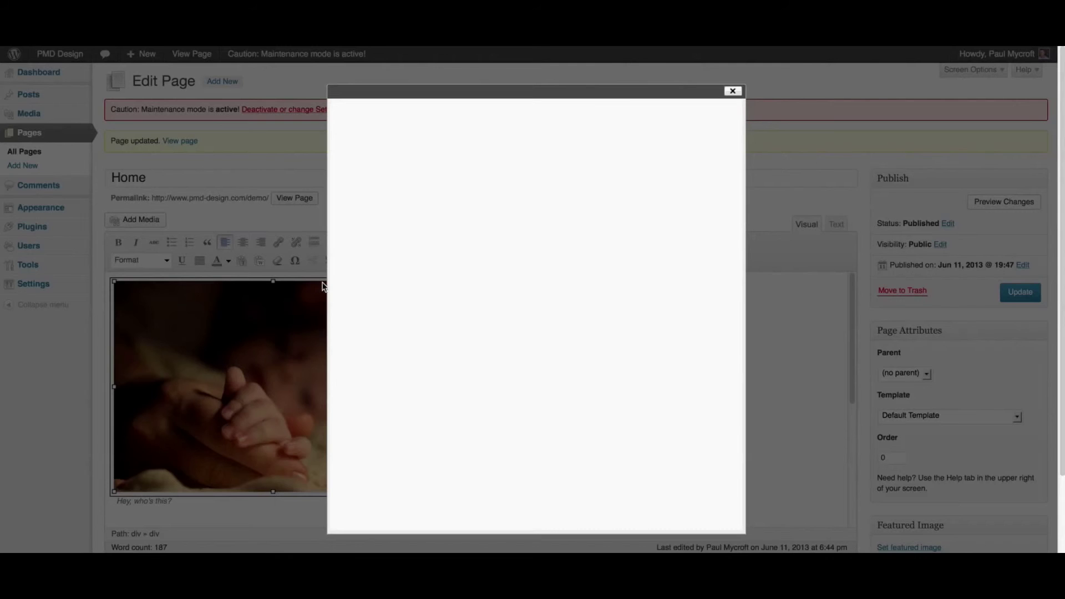
click(635, 276)
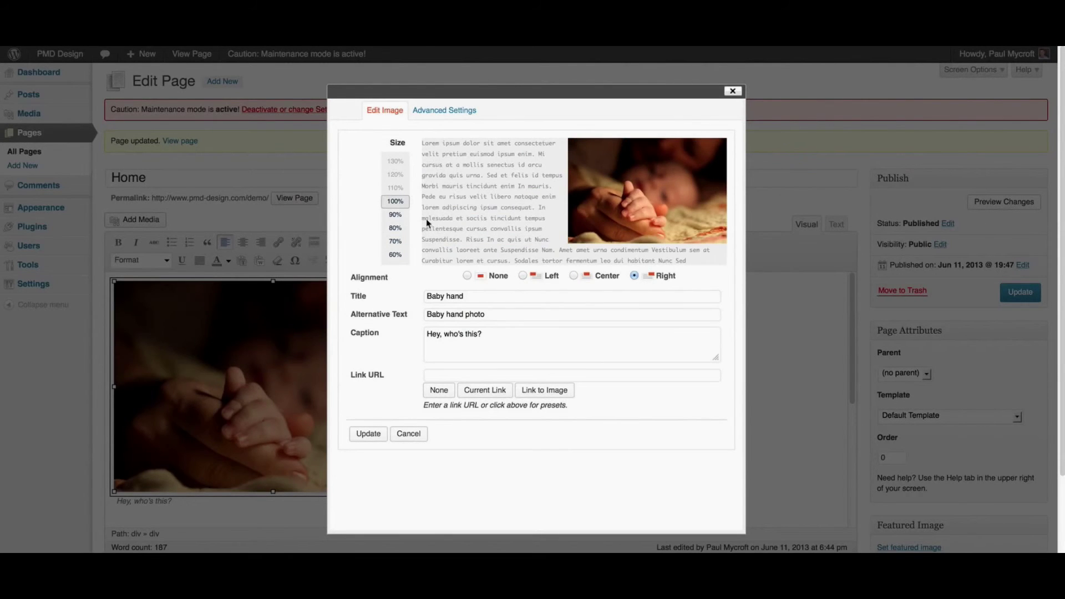
click(395, 215)
click(395, 228)
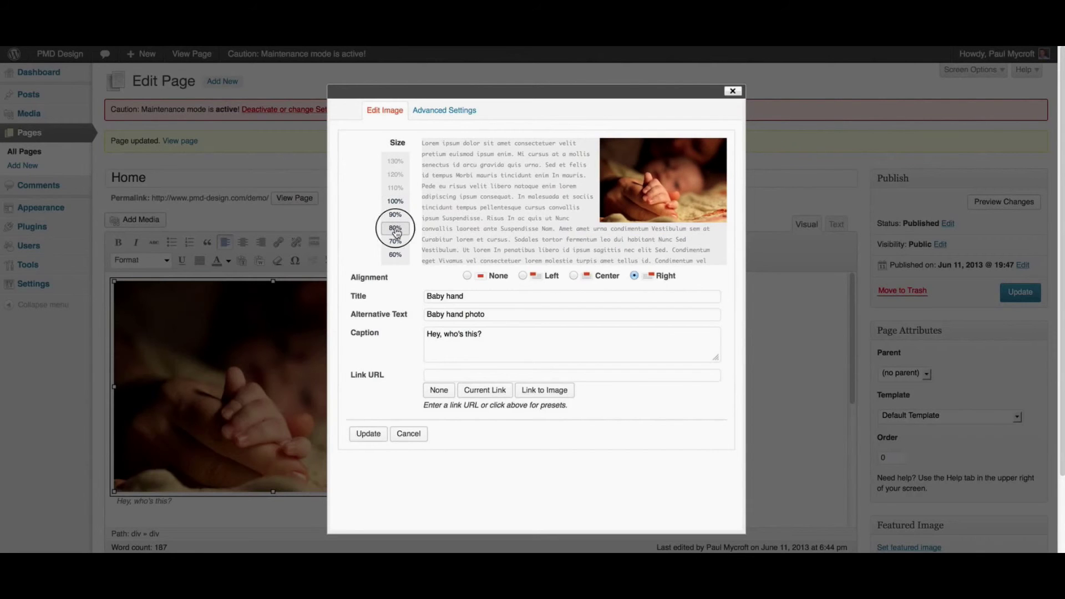
click(368, 434)
- Save the changed Home page and reload the live page to check the text wrapping around the image
click(1026, 291)
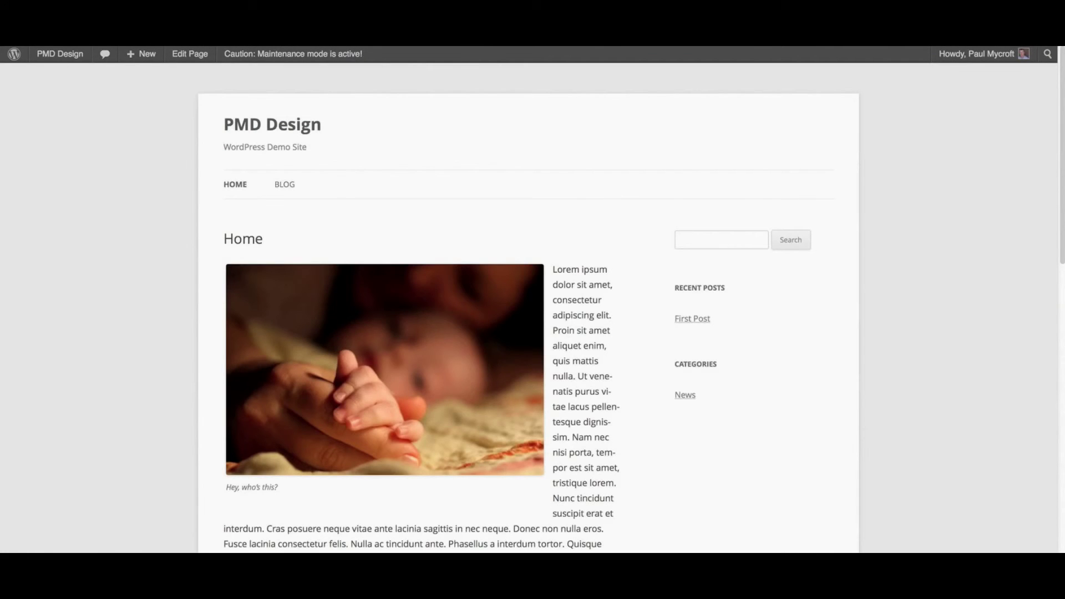
key(super+r)
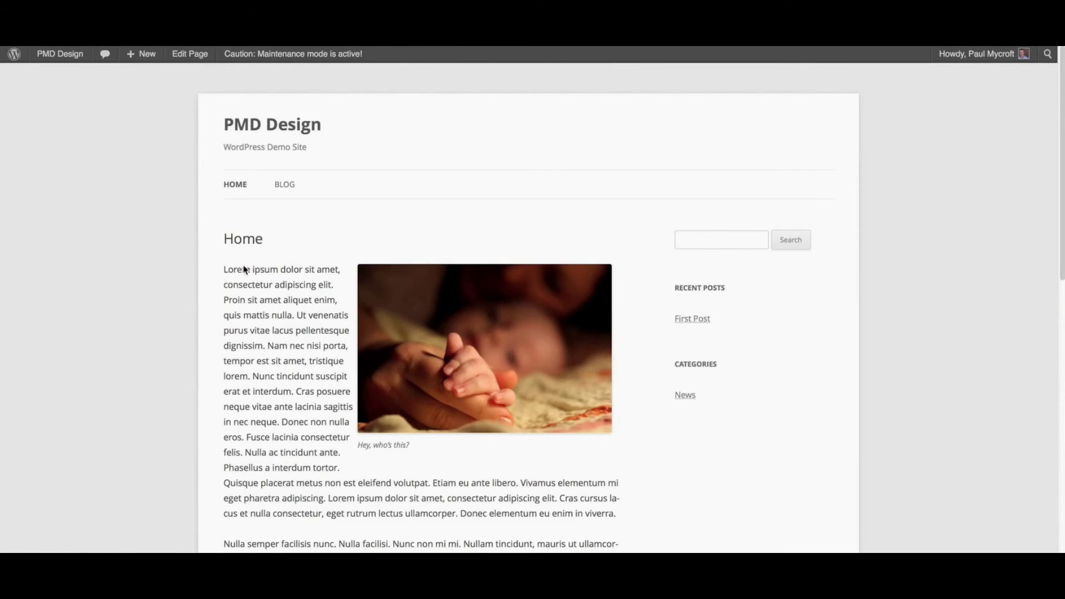
- Return to the Home page editor and insert the Beach toys image at Medium size in a new paragraph after the first text paragraph
key(super+bracketleft)
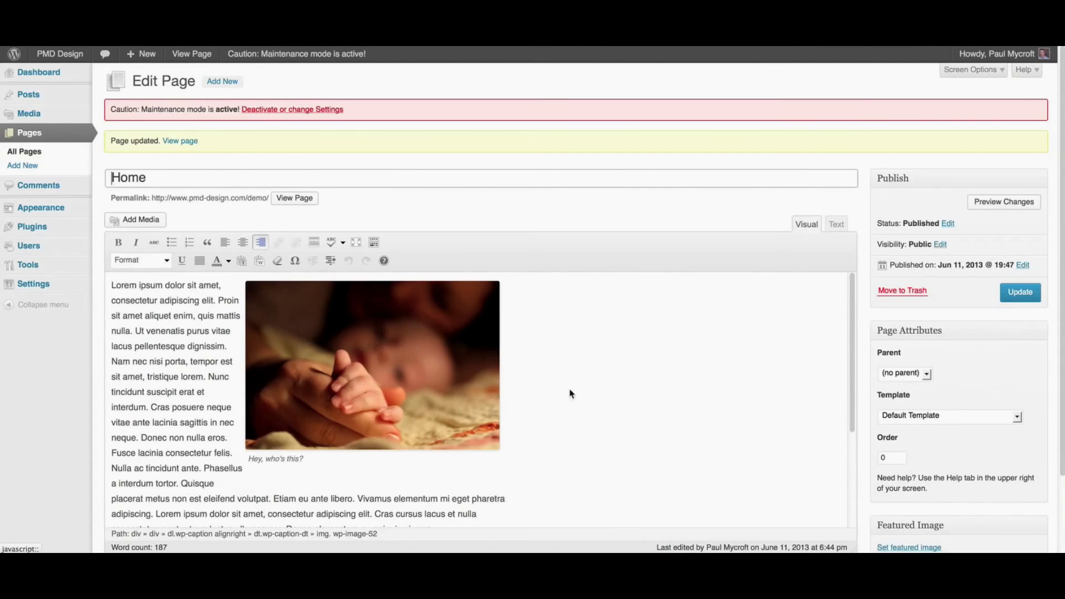
scroll(638, 409, down, 3)
click(469, 409)
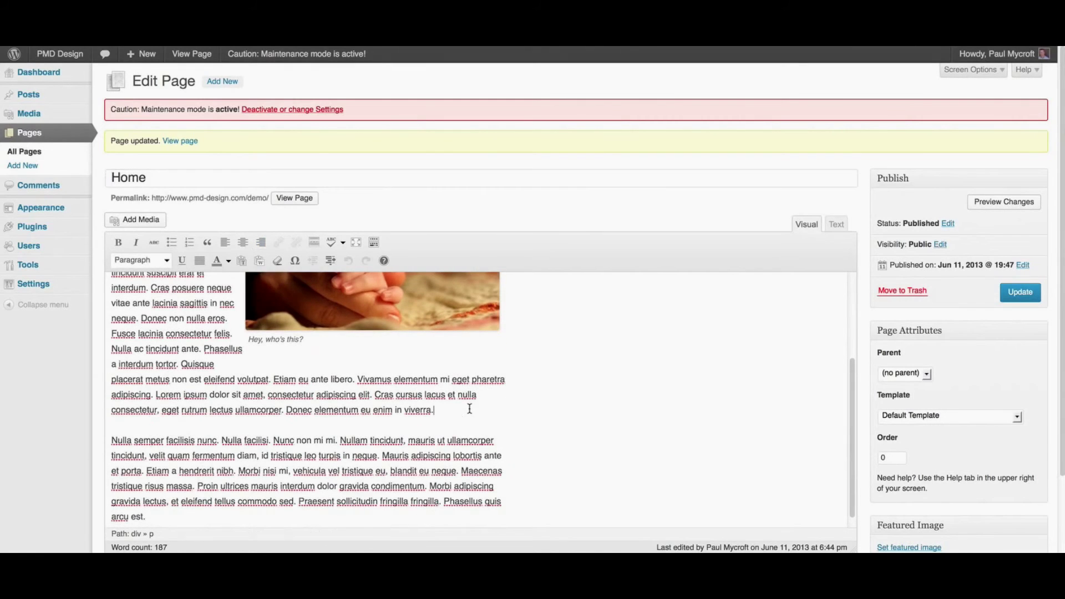
key(Return)
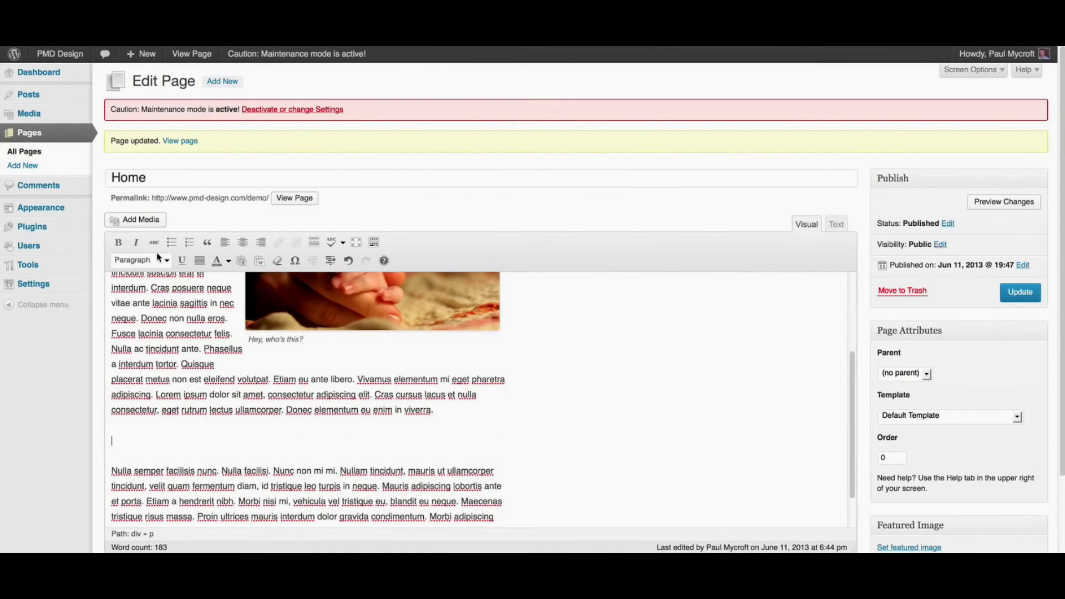
click(121, 221)
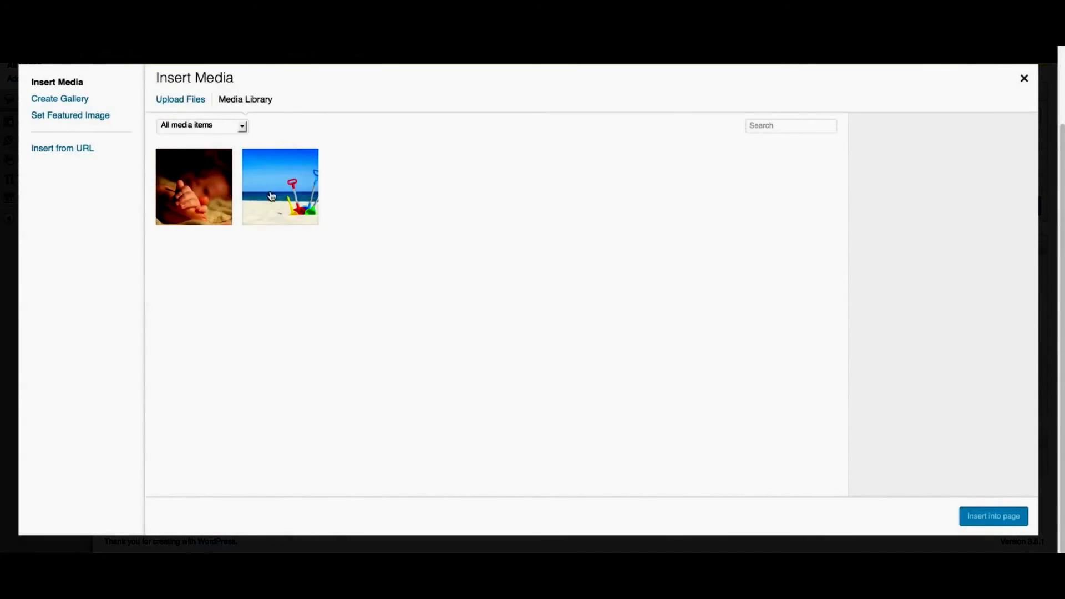
click(285, 197)
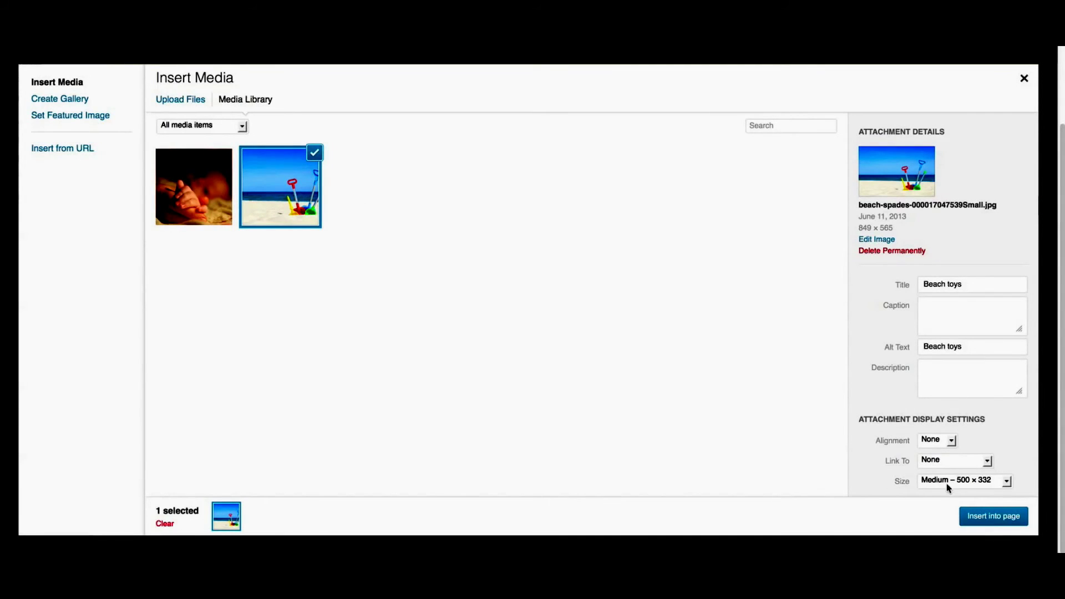
click(994, 519)
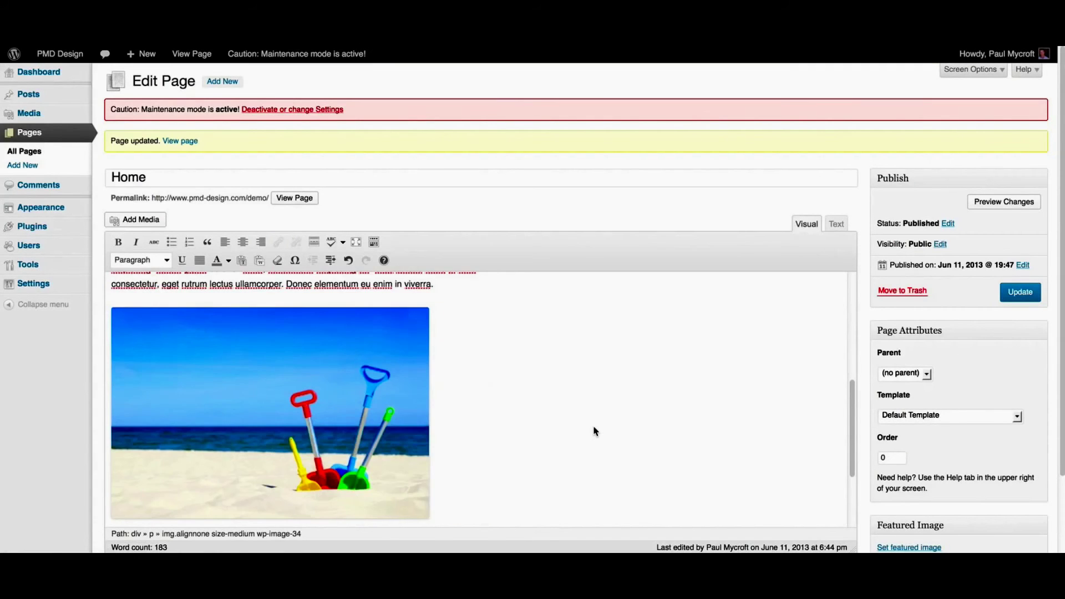
- Insert the Beach toys image at Thumbnail size (150 × 150) in a new paragraph after the last text paragraph
scroll(594, 431, down, 3)
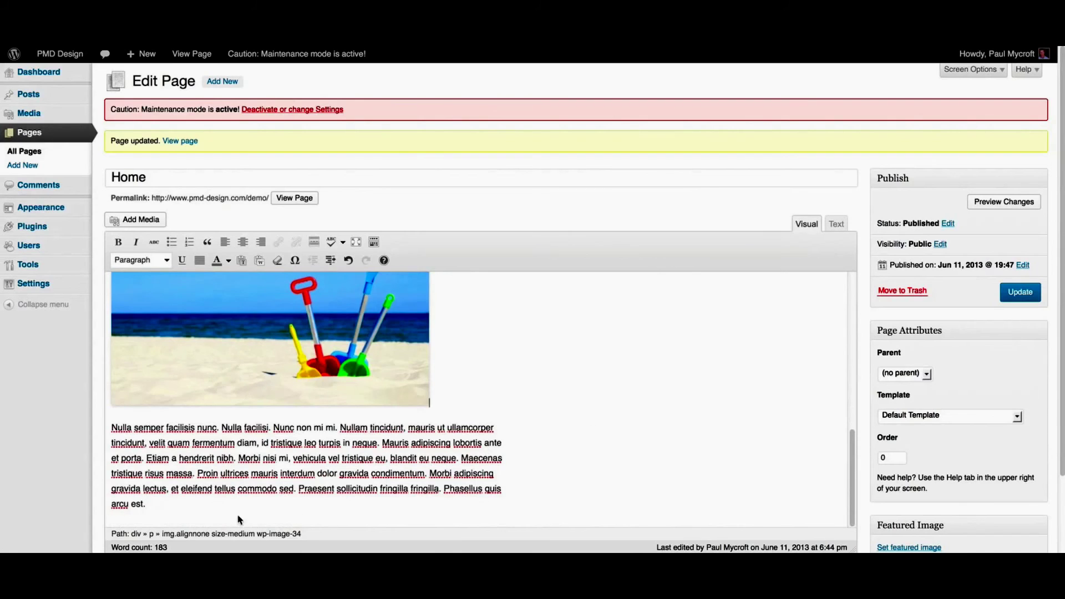
click(193, 511)
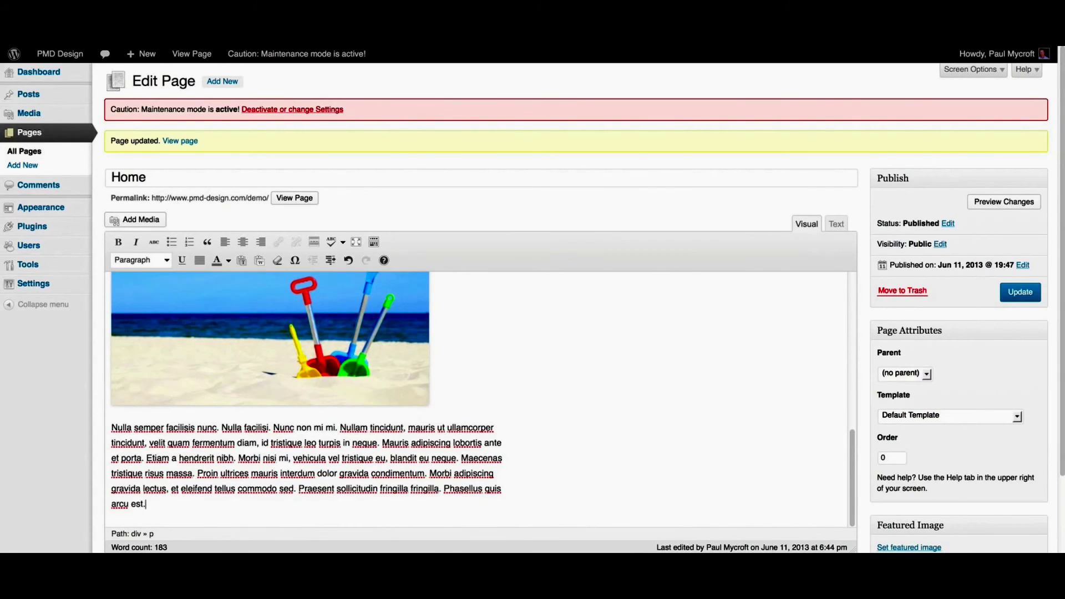
key(Return)
click(146, 220)
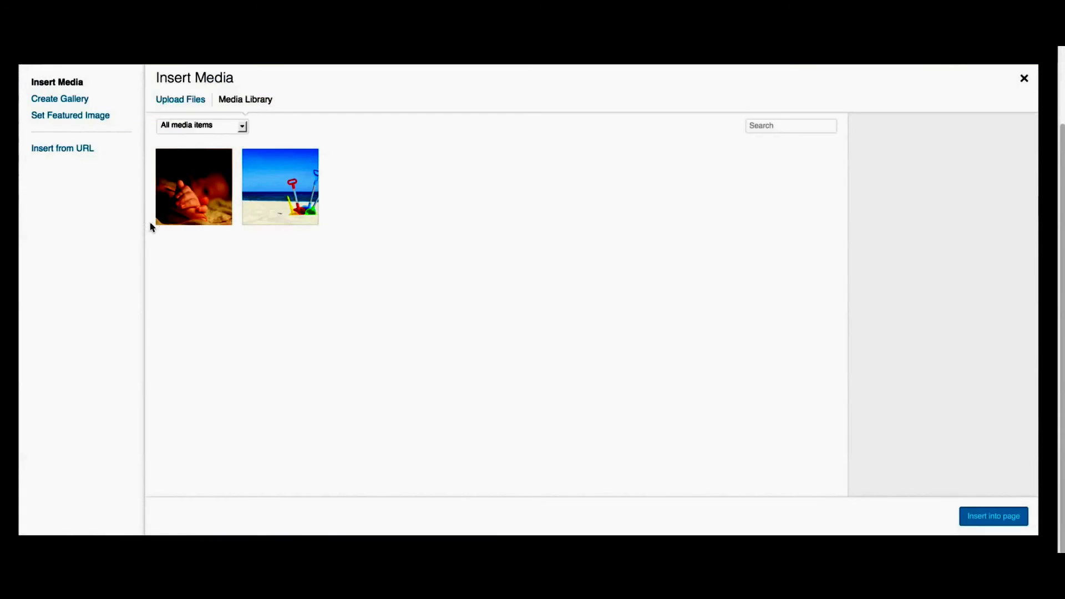
click(275, 211)
click(950, 481)
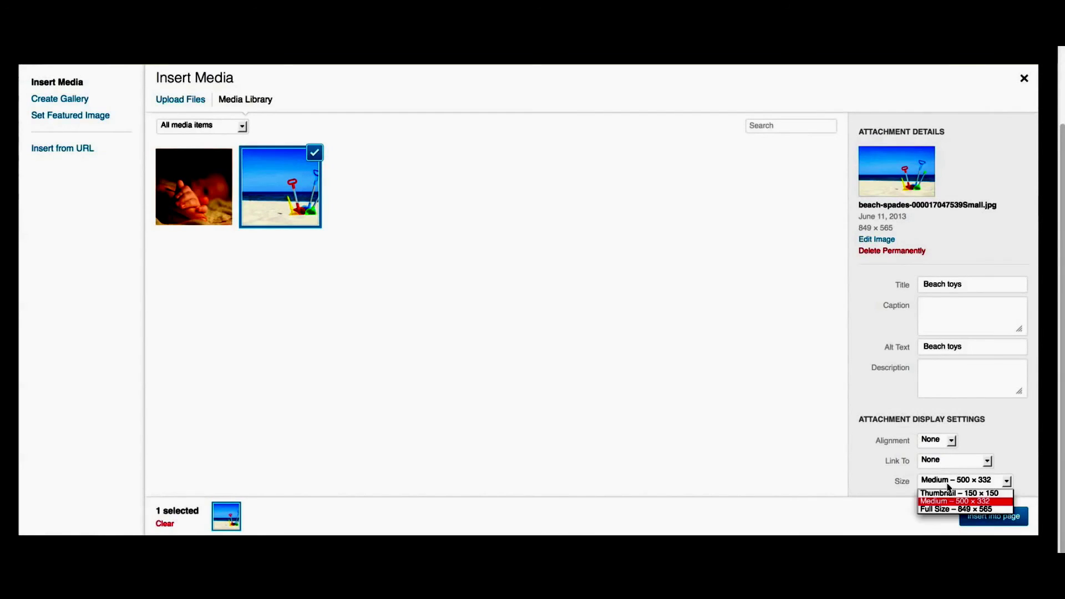
click(953, 493)
click(982, 519)
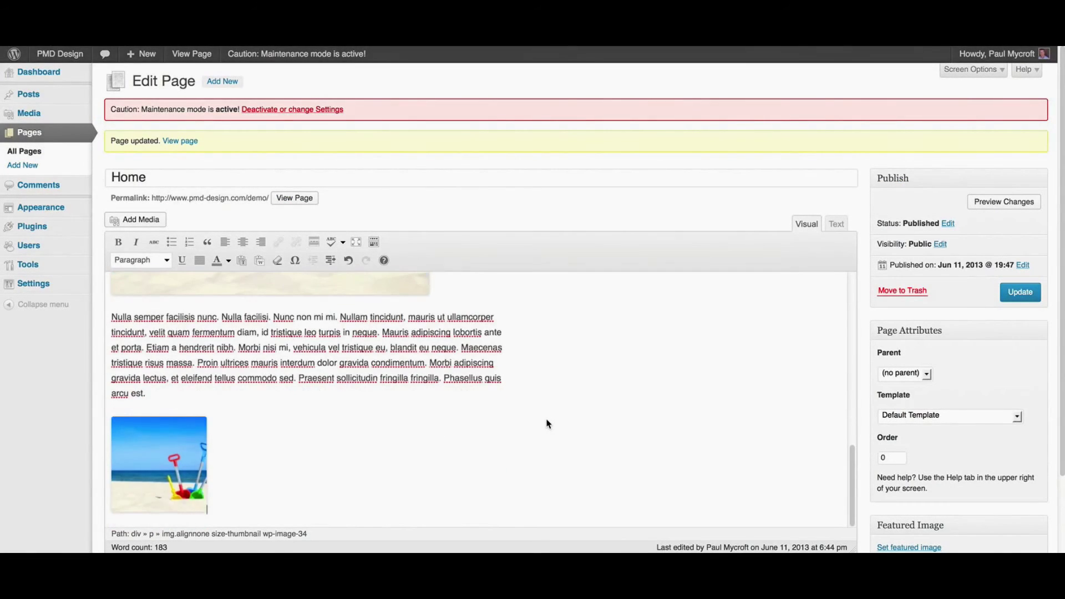
- Update the Home page and view the live page to check both beach toys images
scroll(546, 424, up, 10)
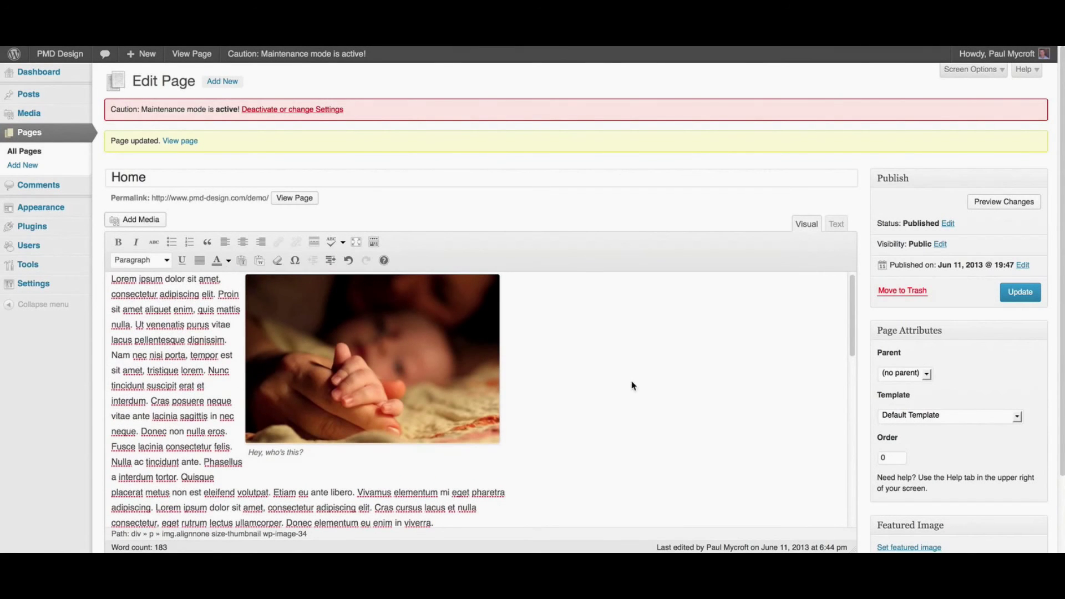
click(1021, 293)
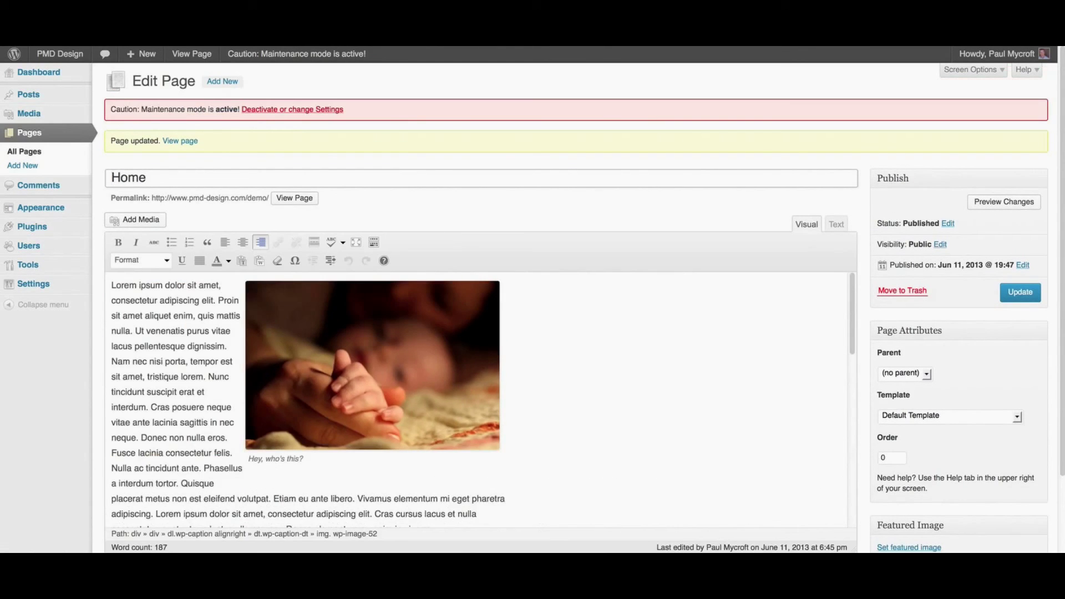
click(192, 53)
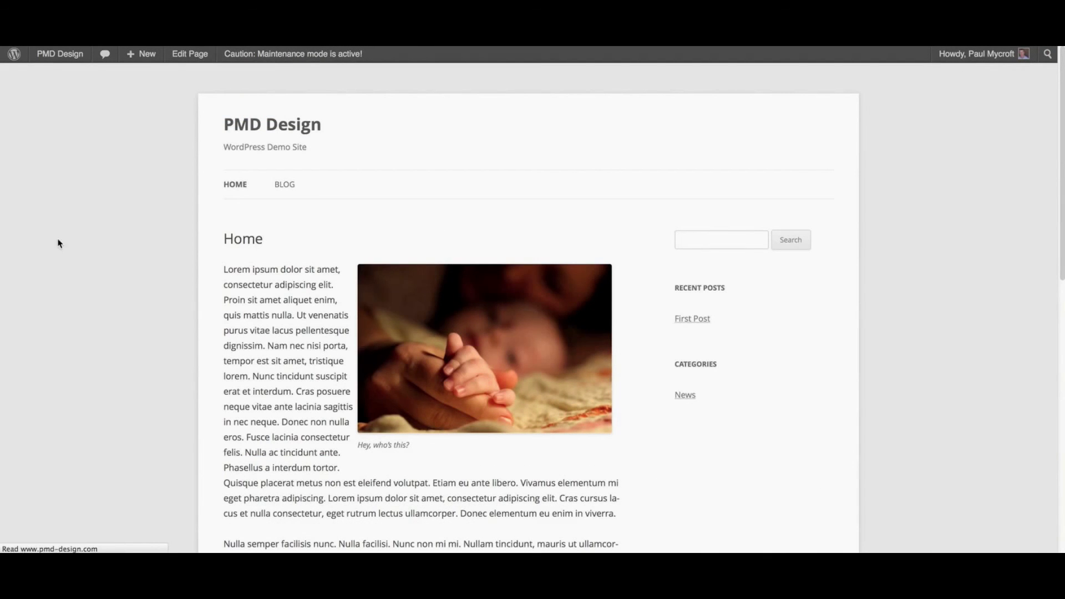
scroll(62, 249, down, 2)
scroll(61, 250, down, 10)
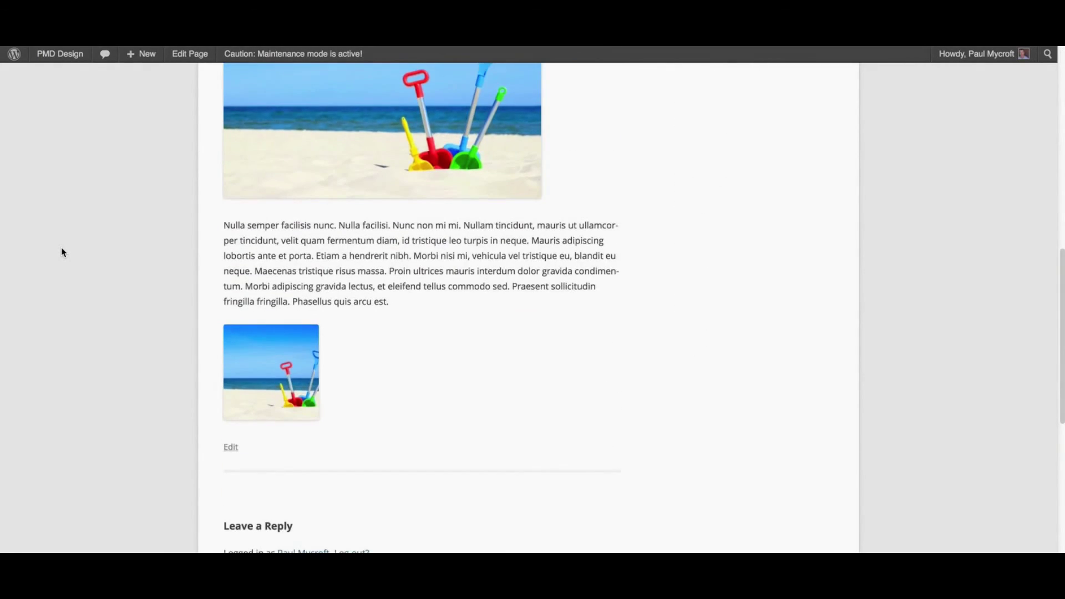
scroll(61, 252, up, 10)
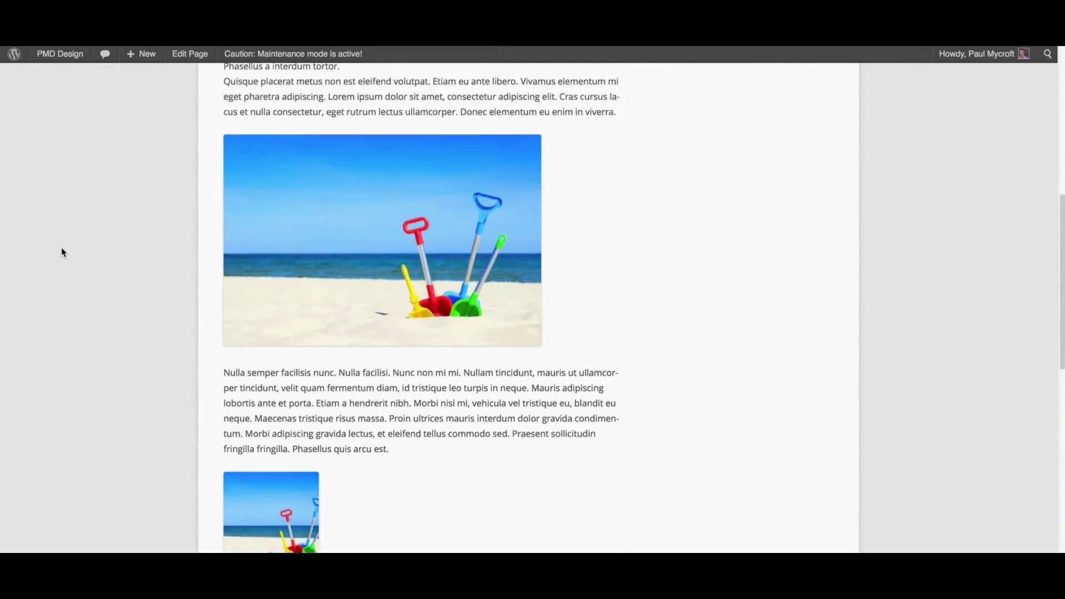